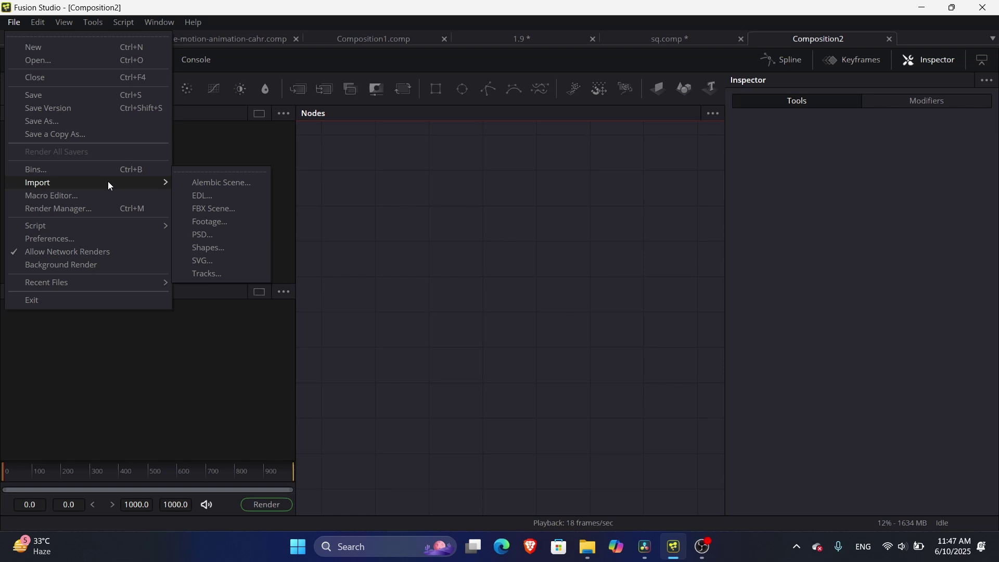
- Import the PSD file cahr1.4.psd from the stickman folder and view its hairback layer
click(227, 224)
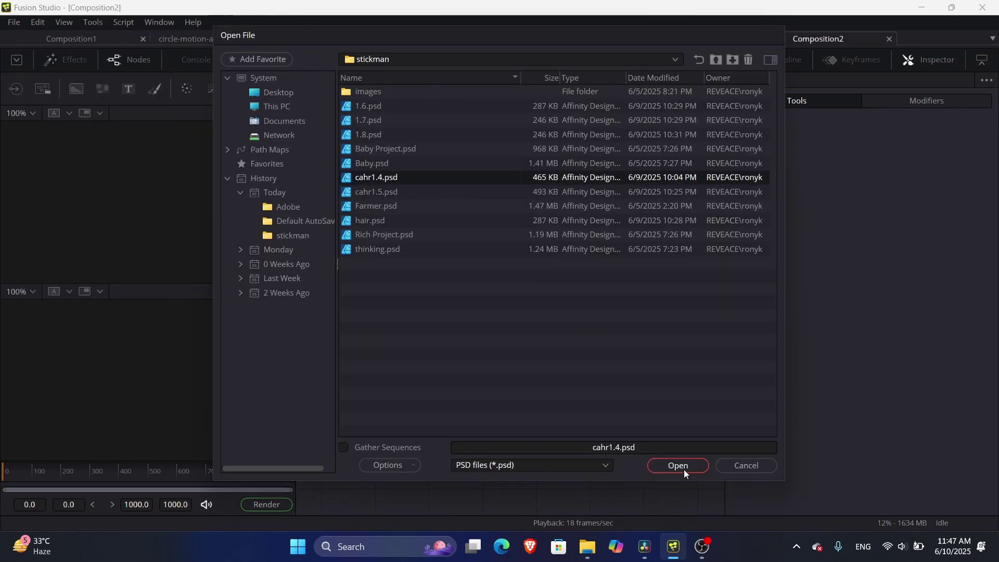
click(678, 465)
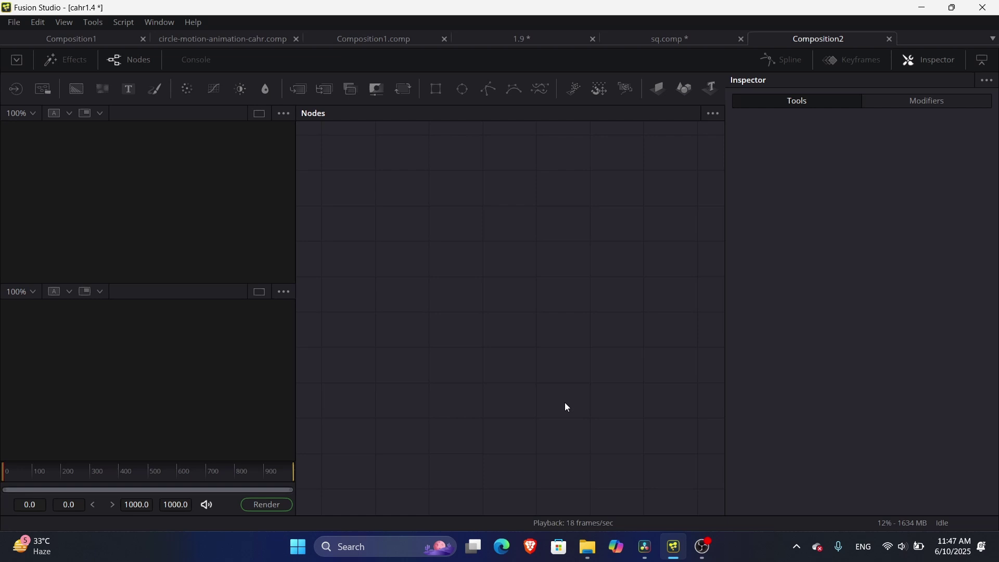
click(417, 254)
click(389, 259)
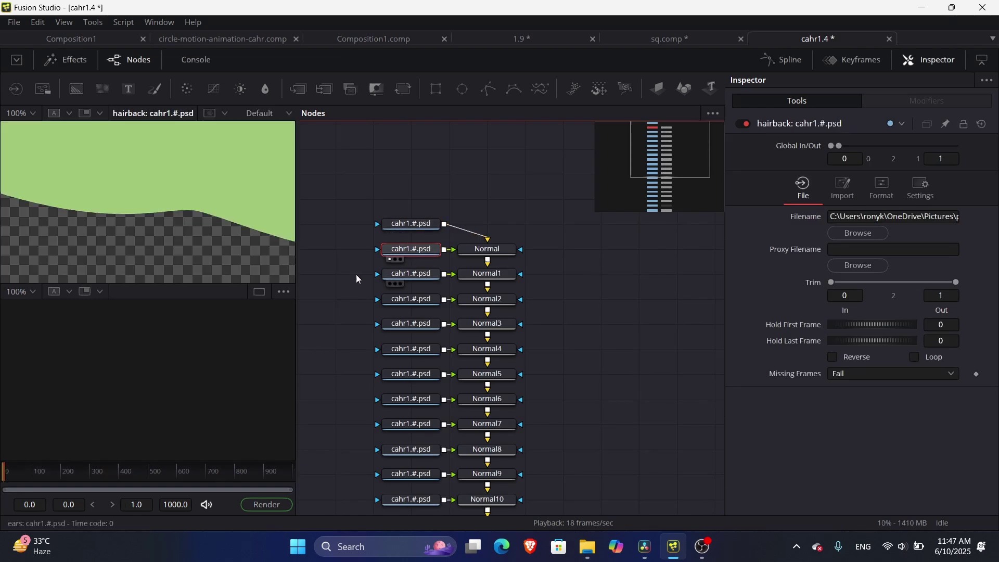
- View the output of the final merge, Normal18, to see the whole imported character
scroll(112, 225, down, 3)
scroll(512, 331, down, 6)
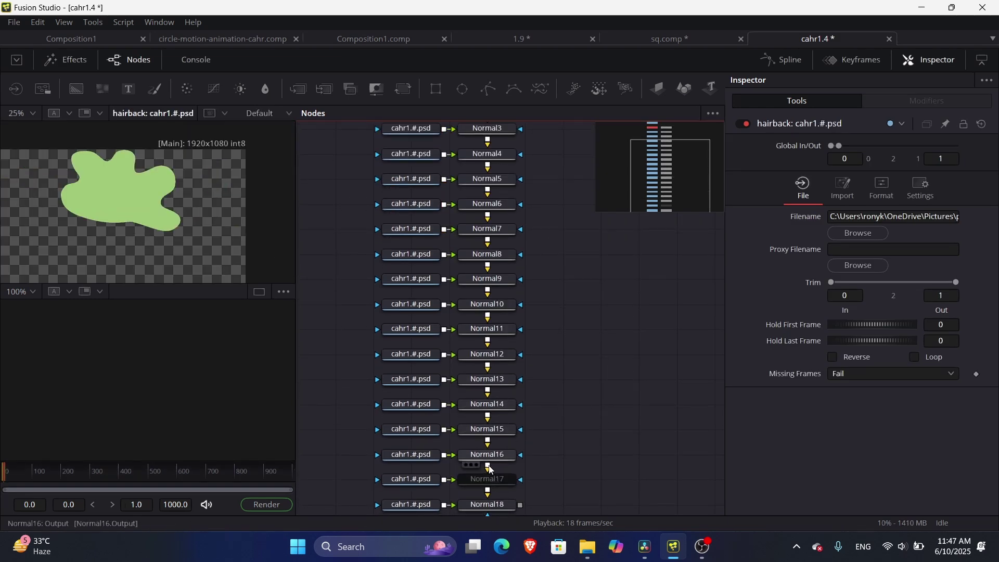
click(489, 465)
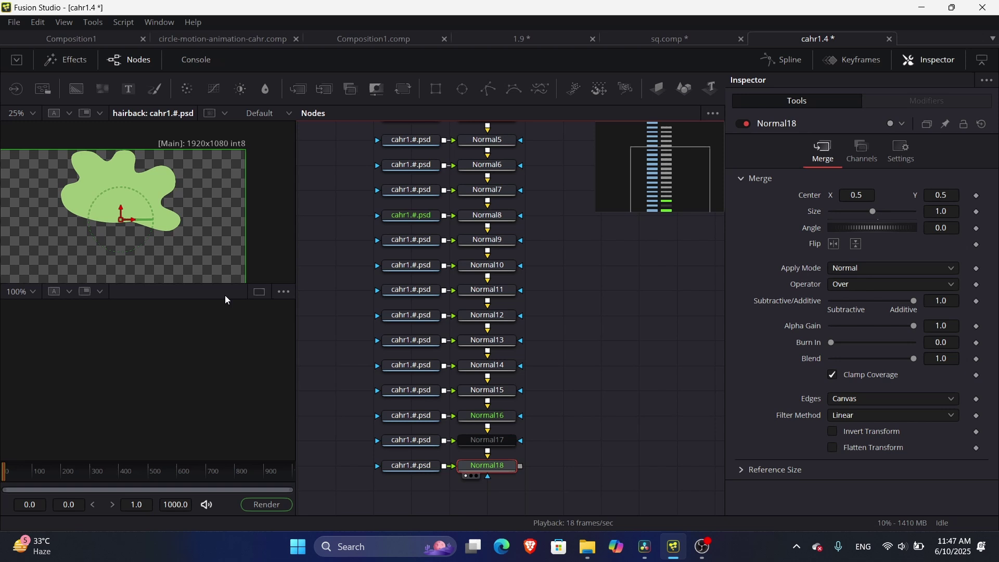
key(1)
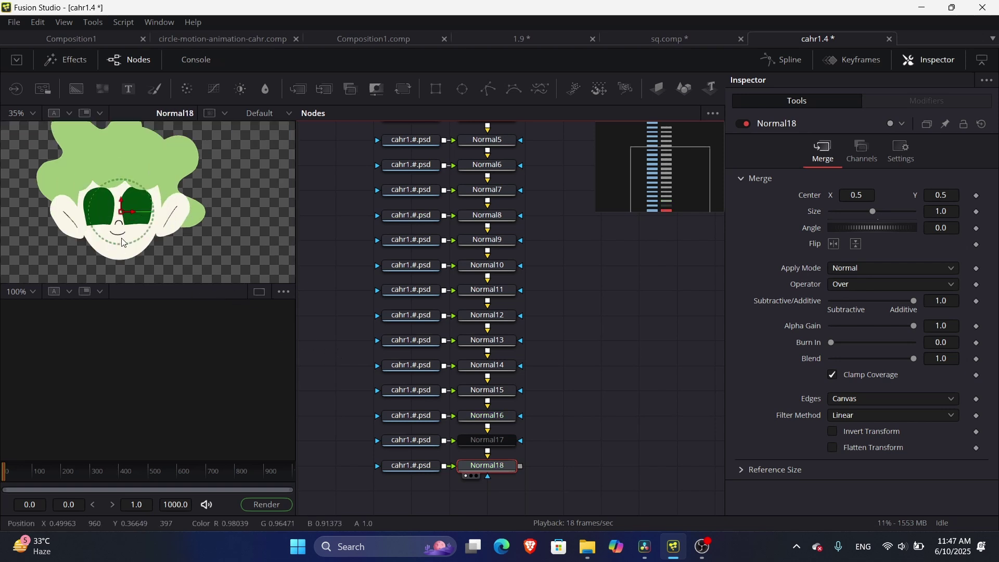
- In the 1.9 composition, move the L_eye, L_pupil, R_eye and R_pupil nodes into free space above the main layer column
click(522, 39)
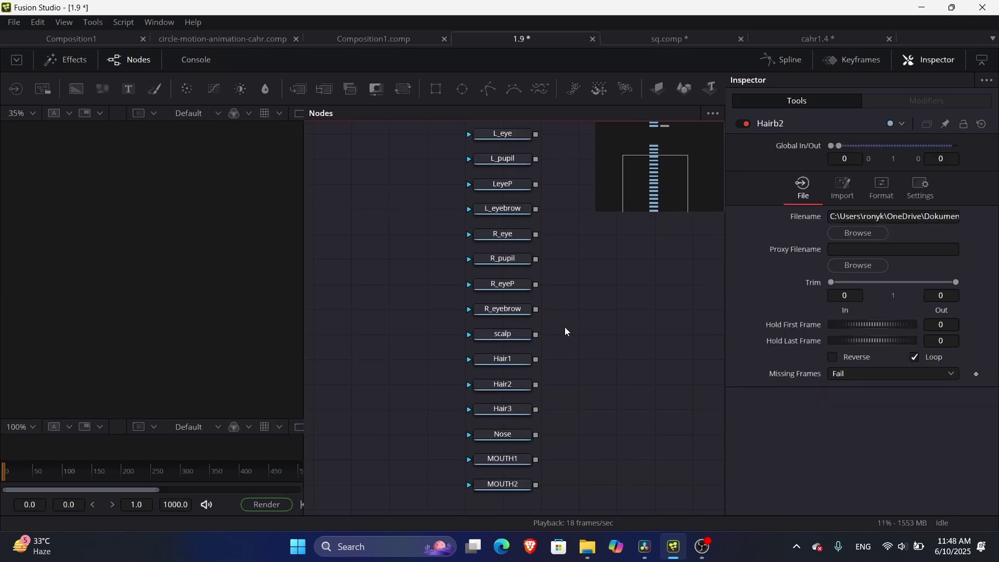
scroll(566, 331, up, 3)
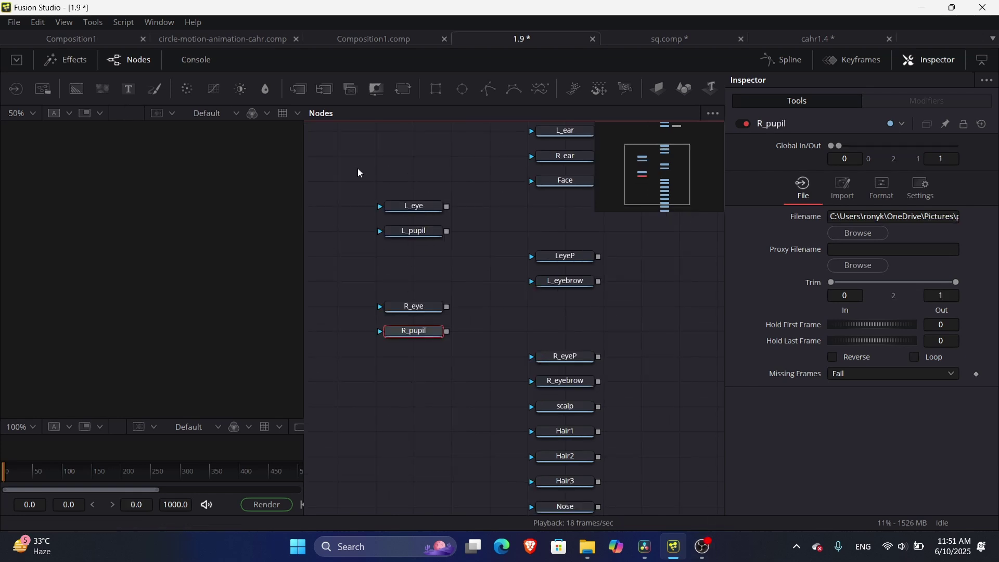
drag(345, 139, 441, 357)
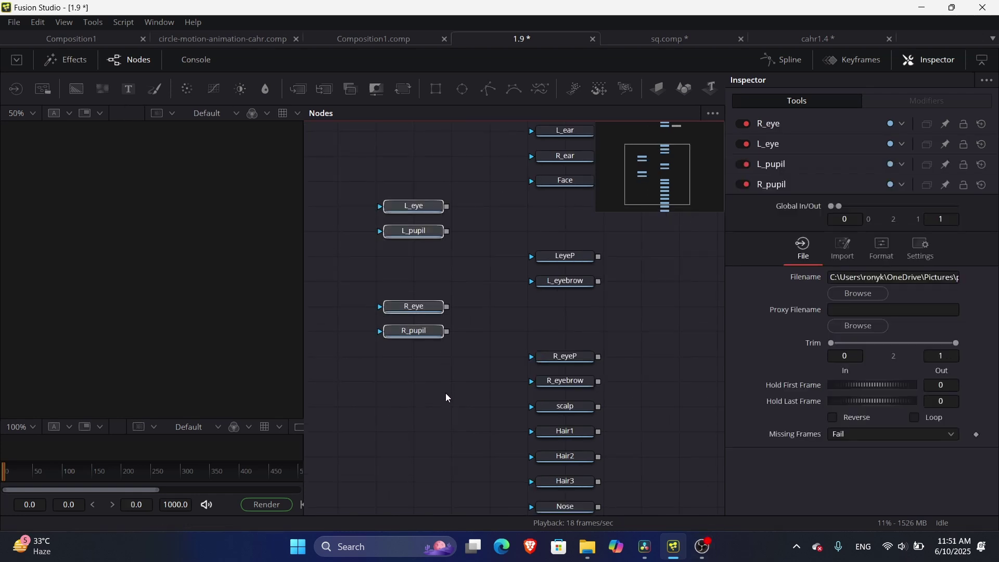
scroll(445, 392, down, 3)
drag(431, 315, 338, 162)
drag(396, 301, 415, 432)
scroll(414, 388, up, 3)
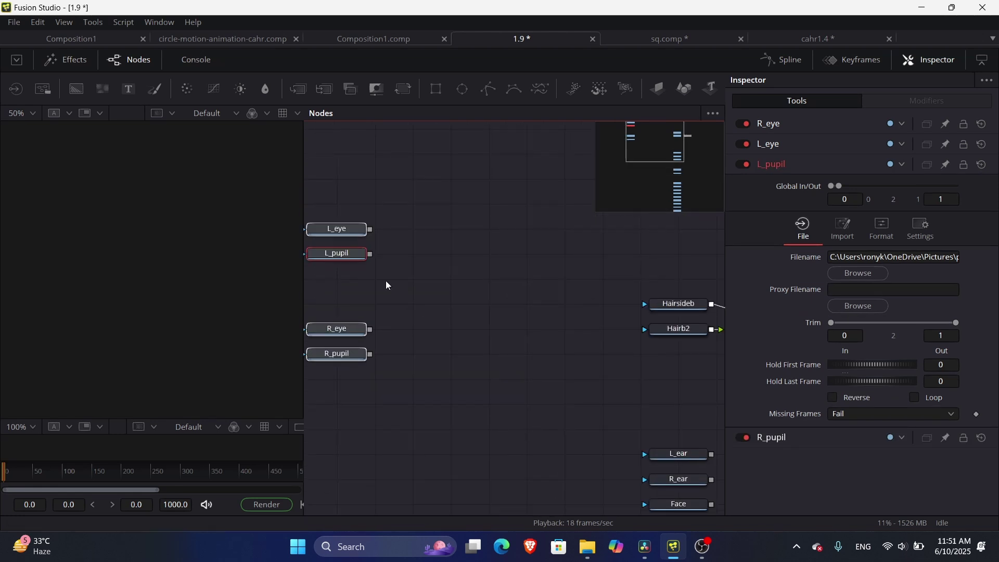
- Merge L_pupil with L_eye, and R_pupil with R_eye, using a separate Merge node for each eye
drag(341, 254, 410, 204)
click(419, 320)
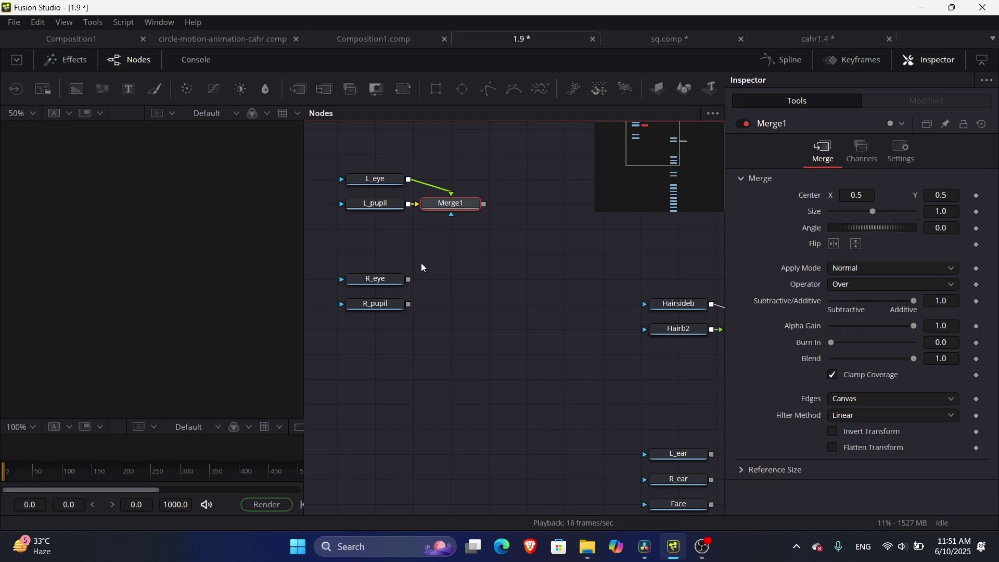
drag(406, 299, 408, 304)
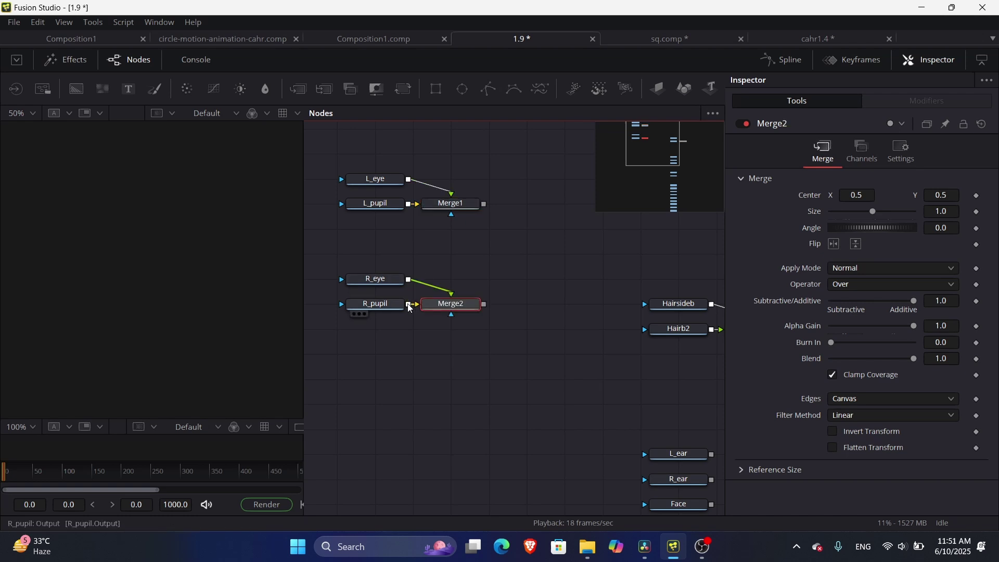
- Arrange the two eye groups side by side, with each pupil node above its merge and each eye node on the outer side
drag(369, 261, 593, 204)
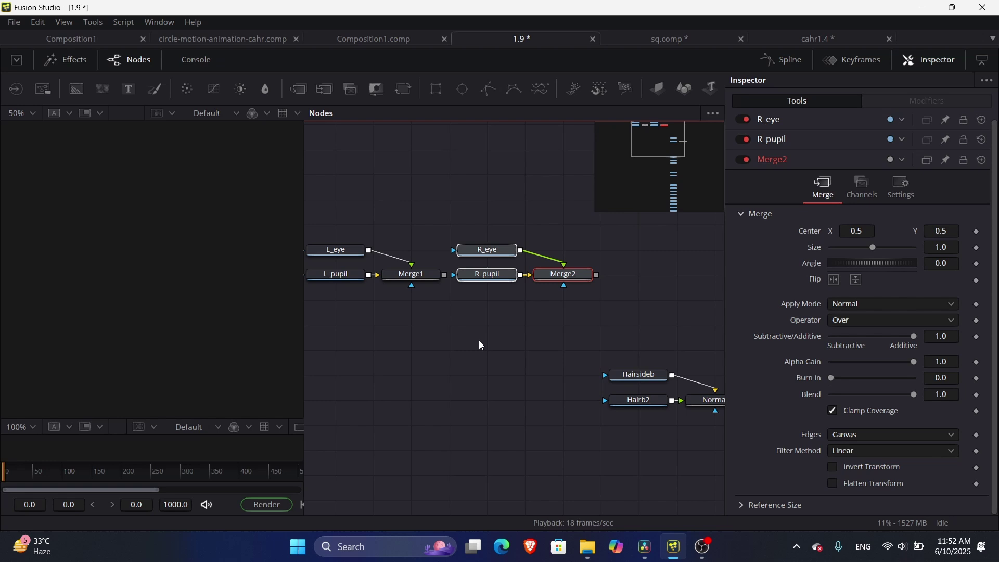
click(571, 276)
drag(489, 250, 644, 270)
click(507, 280)
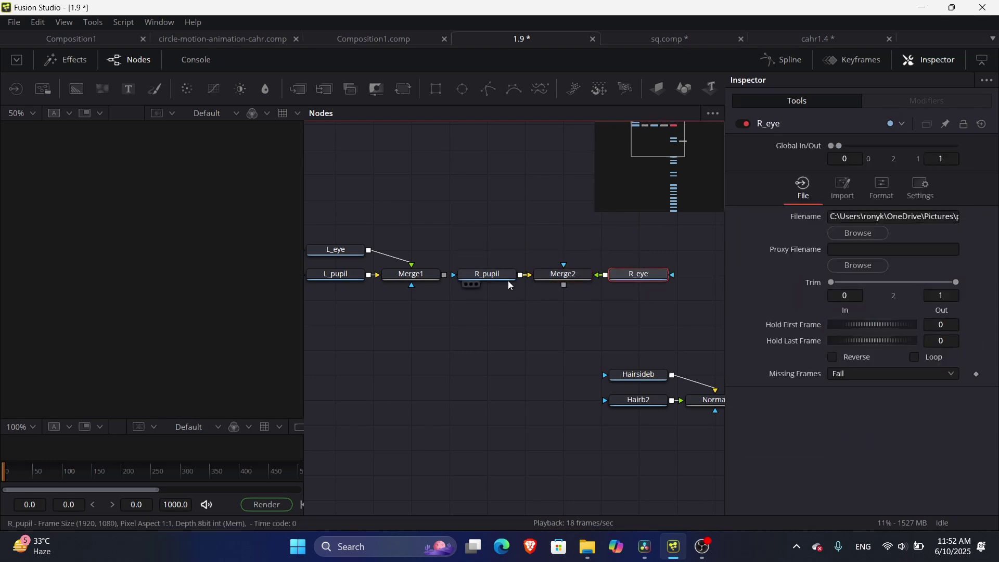
drag(507, 279, 575, 235)
drag(341, 278, 416, 227)
drag(346, 257, 345, 281)
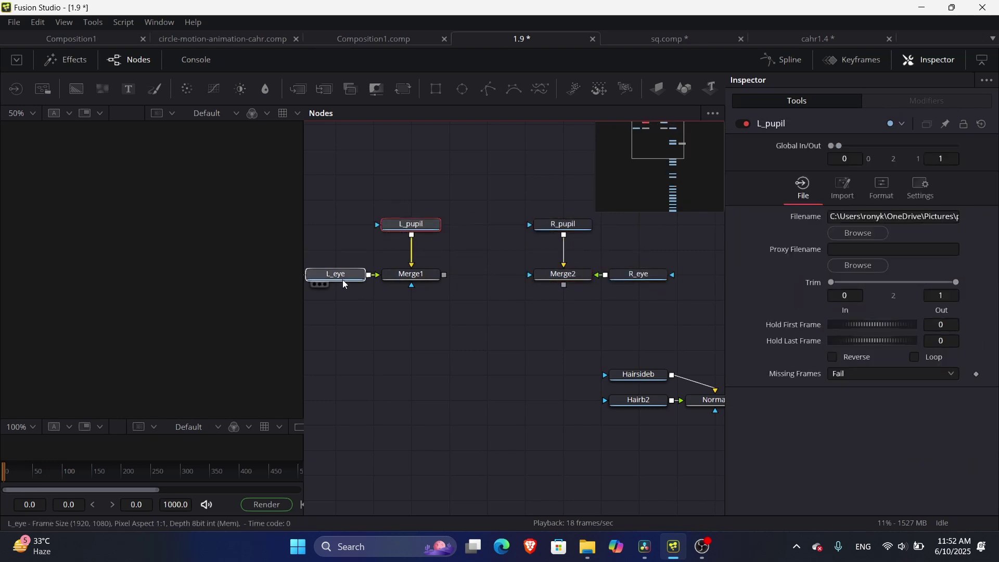
- Swap the foreground and background inputs of both eye merges so each pupil is the foreground
click(413, 276)
click(570, 279)
key(ctrl+t)
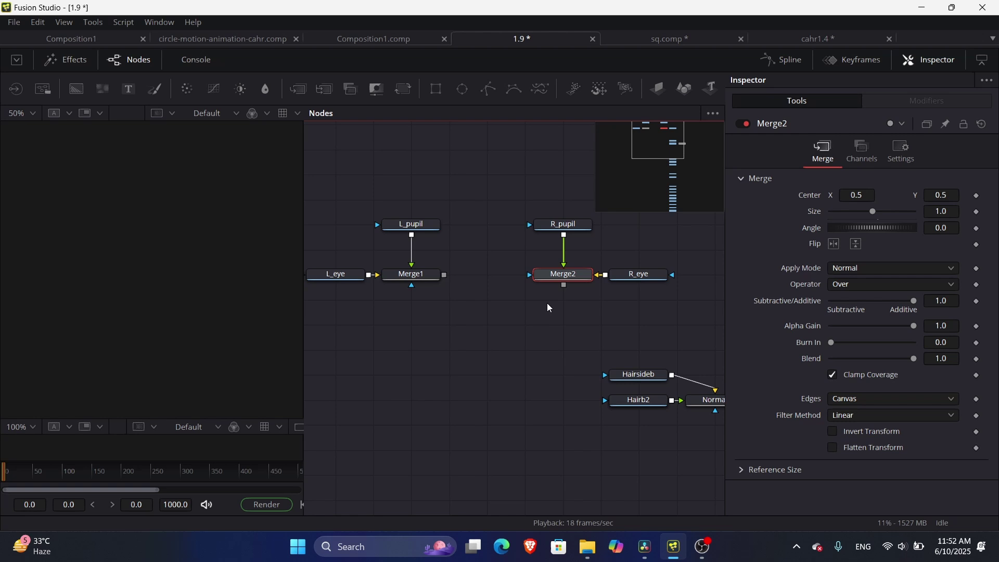
- Combine the left and right eye merges in a new Merge node below them and view the result
drag(76, 88, 476, 345)
drag(445, 276, 457, 312)
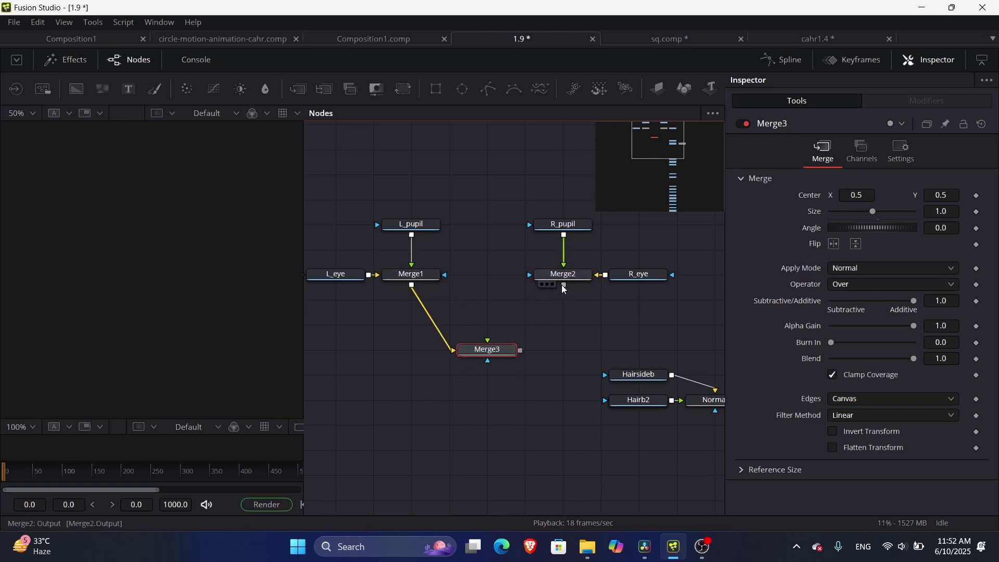
drag(564, 286, 295, 335)
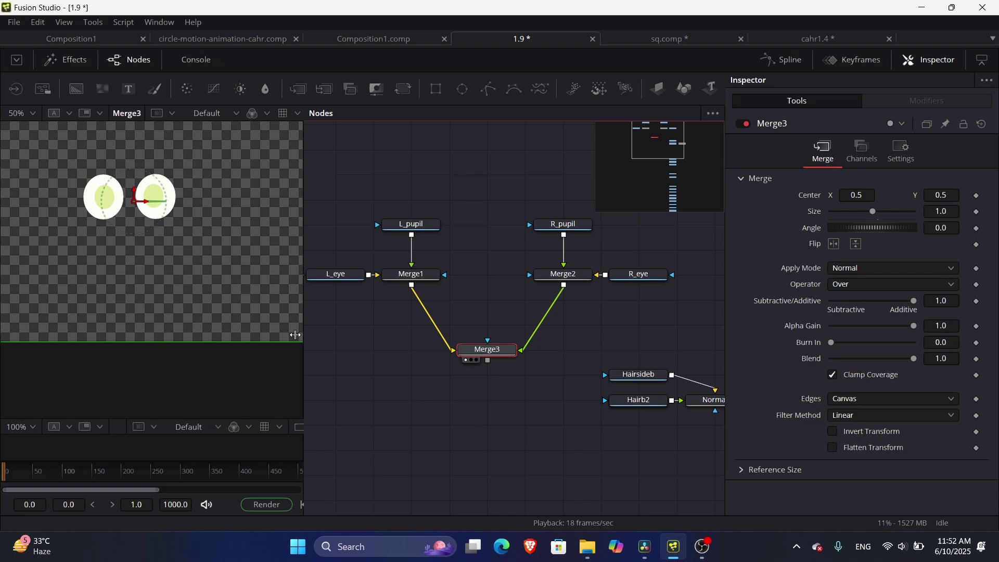
- Insert a Transform node between L_pupil and its merge, and select the R_pupil node
drag(357, 348, 387, 369)
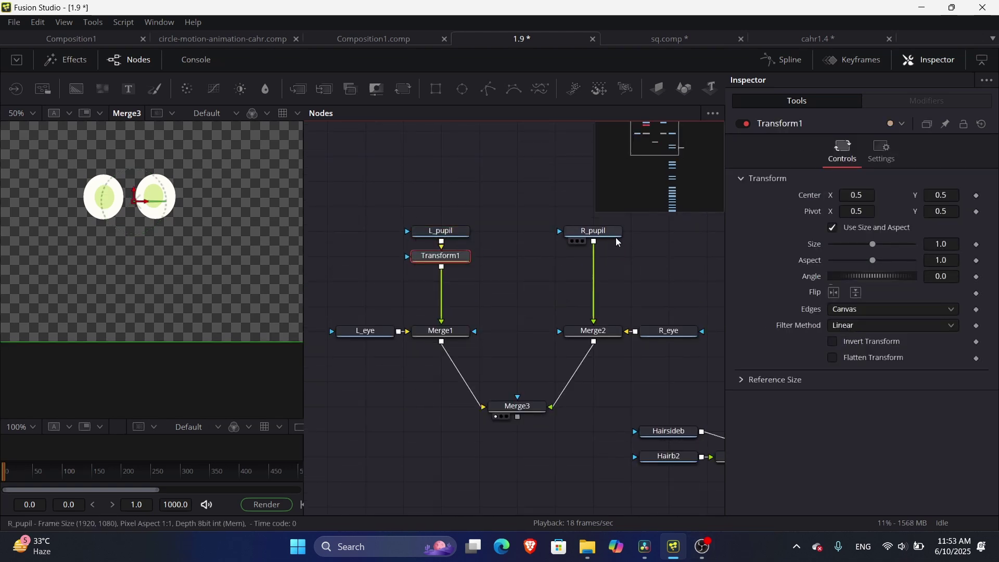
click(615, 239)
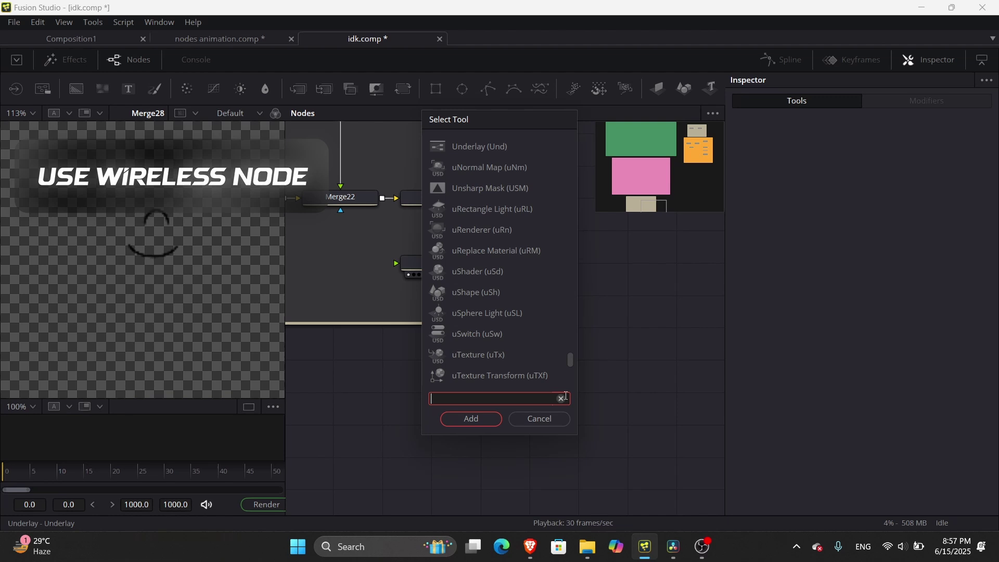
- In the idk.comp composition, add a Wireless Link node and set Merge28 as its input
text(wire)
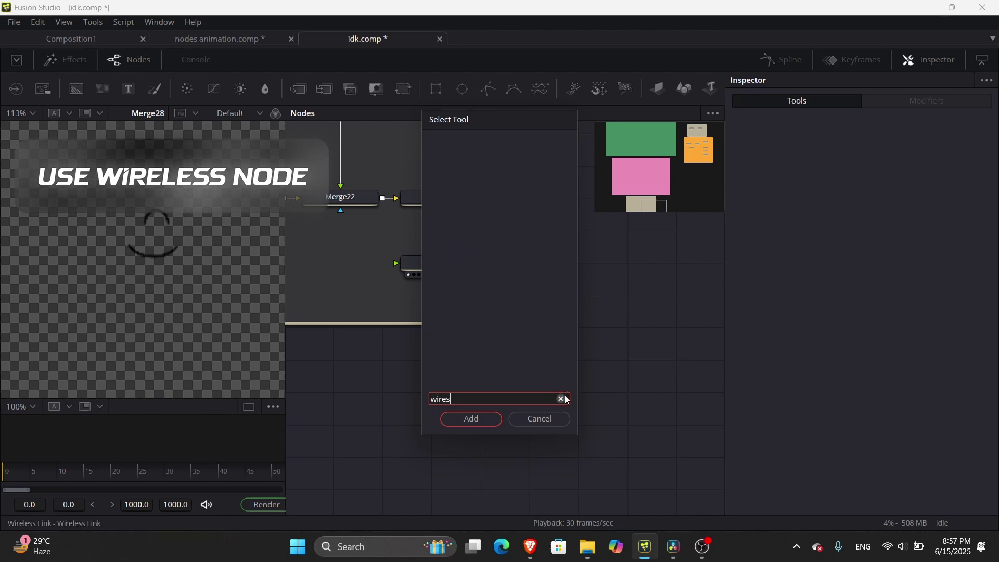
key(Return)
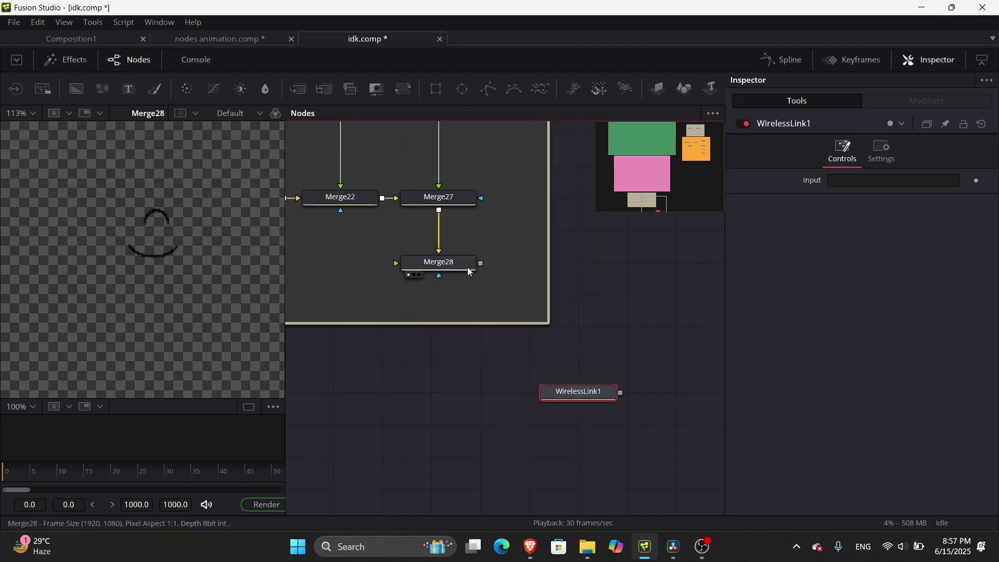
drag(451, 257, 865, 177)
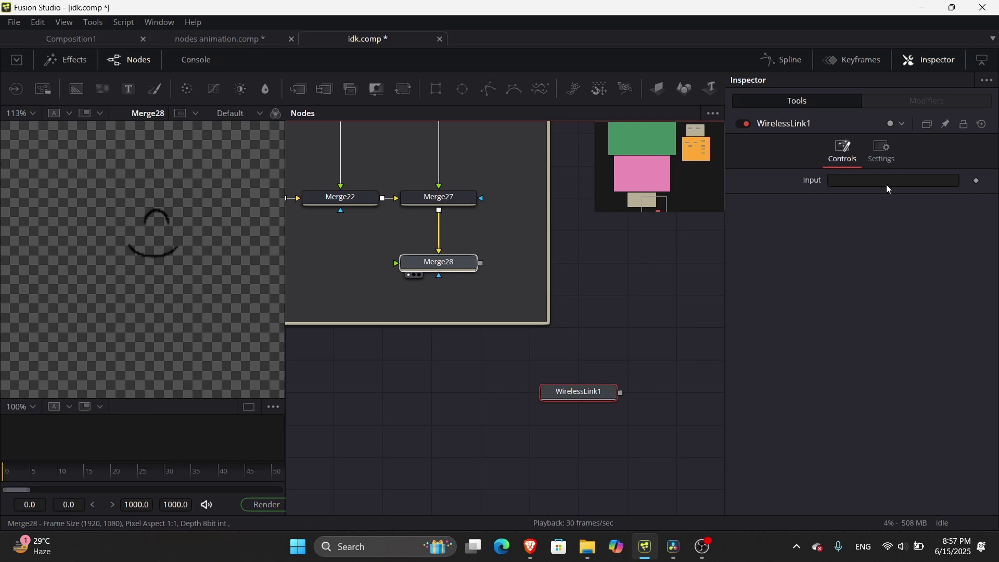
- Add an Underlay to the node graph
key(shift+space)
text(underla)
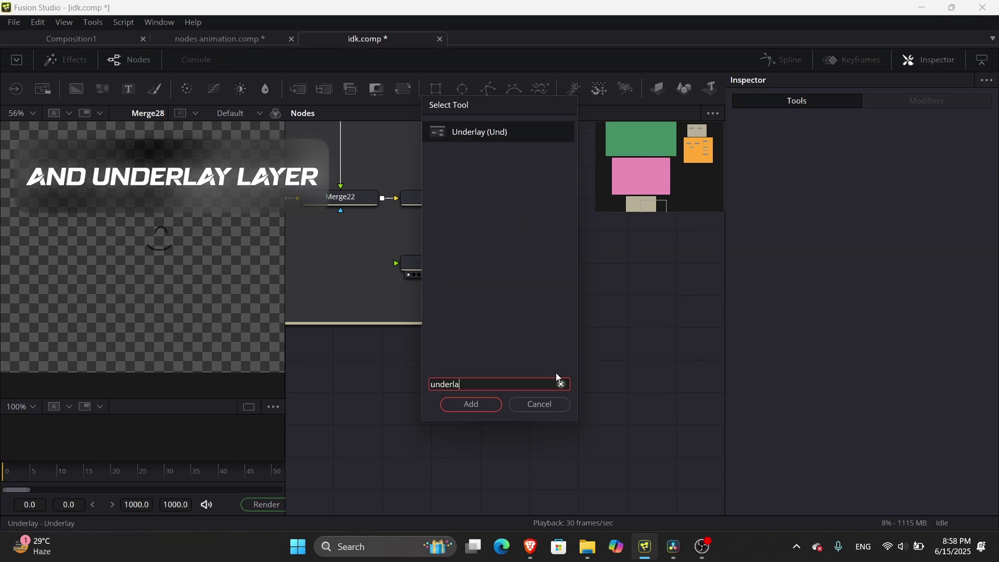
key(Return)
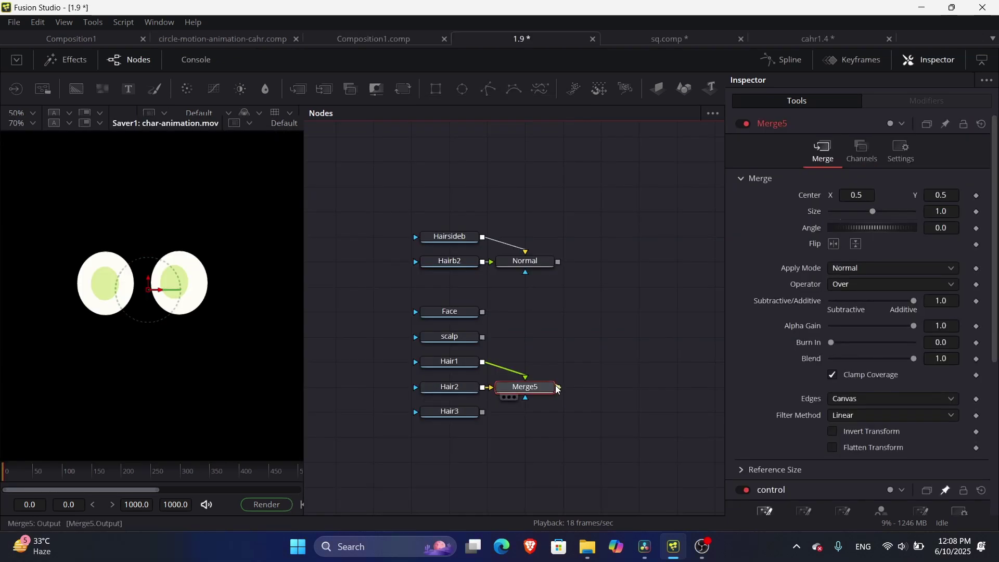
- In the 1.9 composition, merge Hair3 with the Hair1 and Hair2 merge, and move the hair group above the Hairsideb and Hairb2 nodes
drag(556, 387, 483, 412)
drag(400, 359, 452, 195)
scroll(526, 348, up, 3)
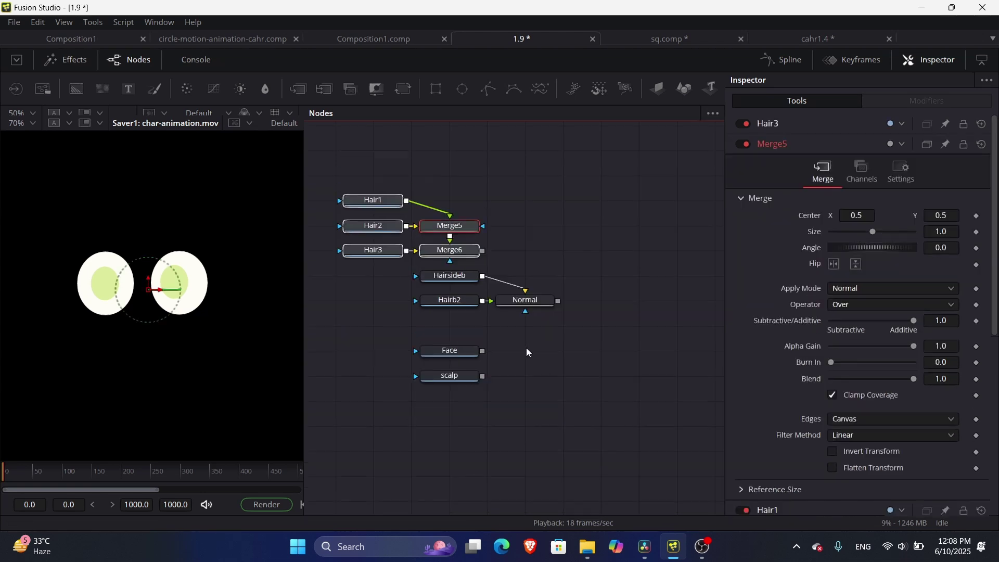
click(513, 379)
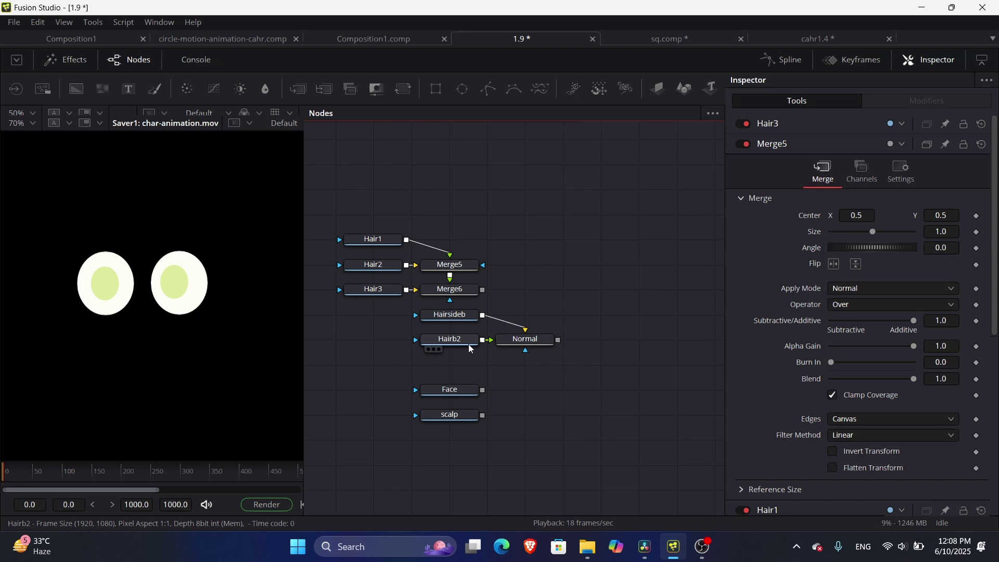
- Shift the Hairsideb, Hairb2 and Normal nodes under the hair group, merge the hair over Normal's output and view the result
drag(388, 318, 446, 340)
click(373, 319)
drag(374, 290, 377, 316)
drag(541, 315, 541, 340)
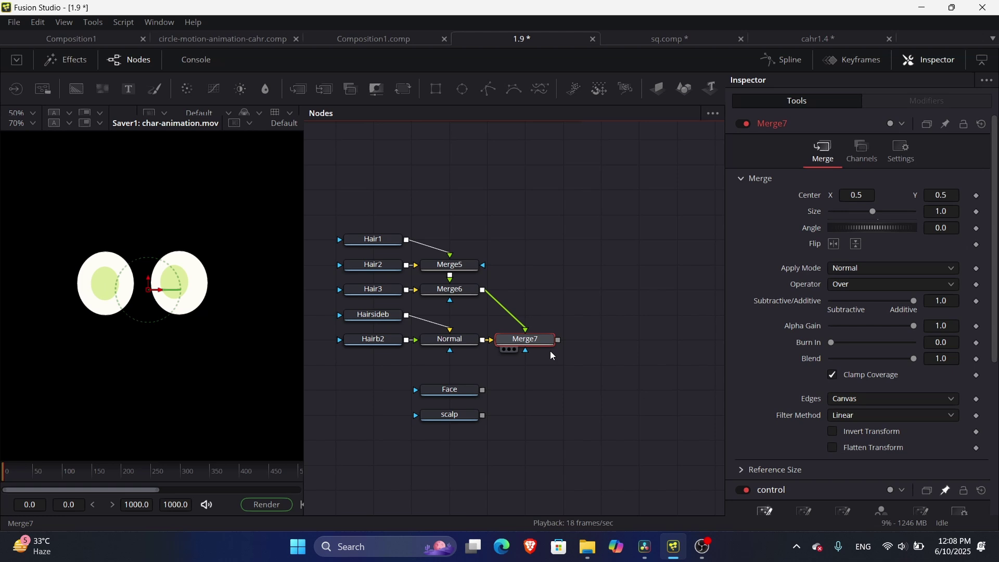
key(1)
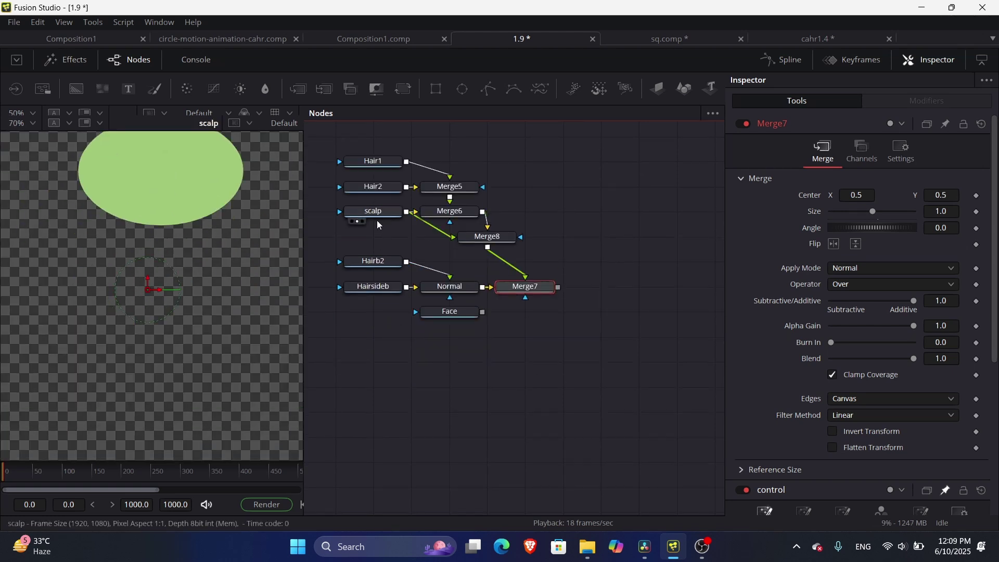
- Give scalp its own row below Hair3 and align the hair, scalp and side-hair merges in one vertical column
click(380, 239)
drag(492, 175, 502, 214)
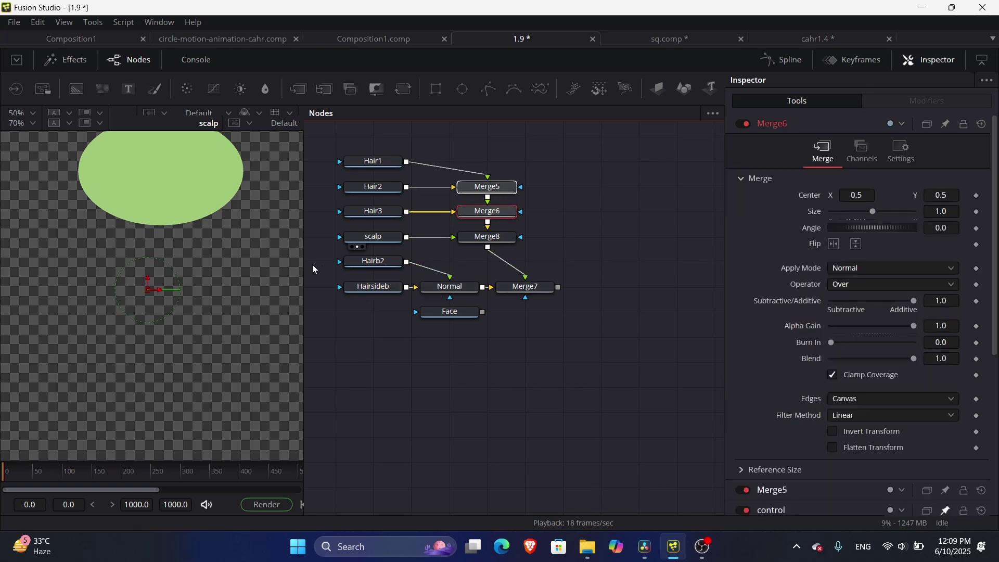
drag(313, 264, 489, 291)
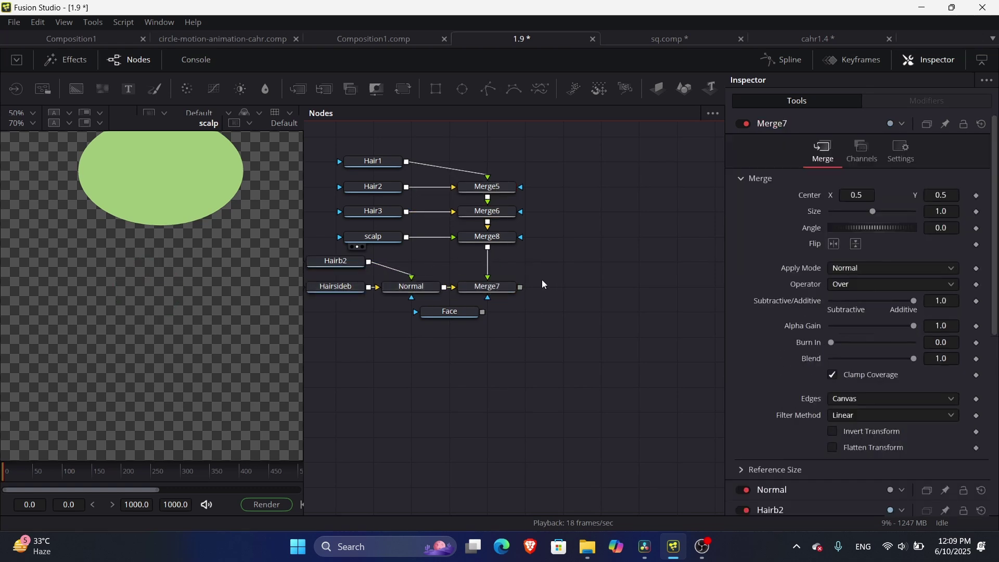
- Merge the BG_hair node with the output of Merge7, using Merge7 as the background
scroll(548, 295, up, 2)
scroll(502, 348, down, 3)
scroll(516, 338, up, 2)
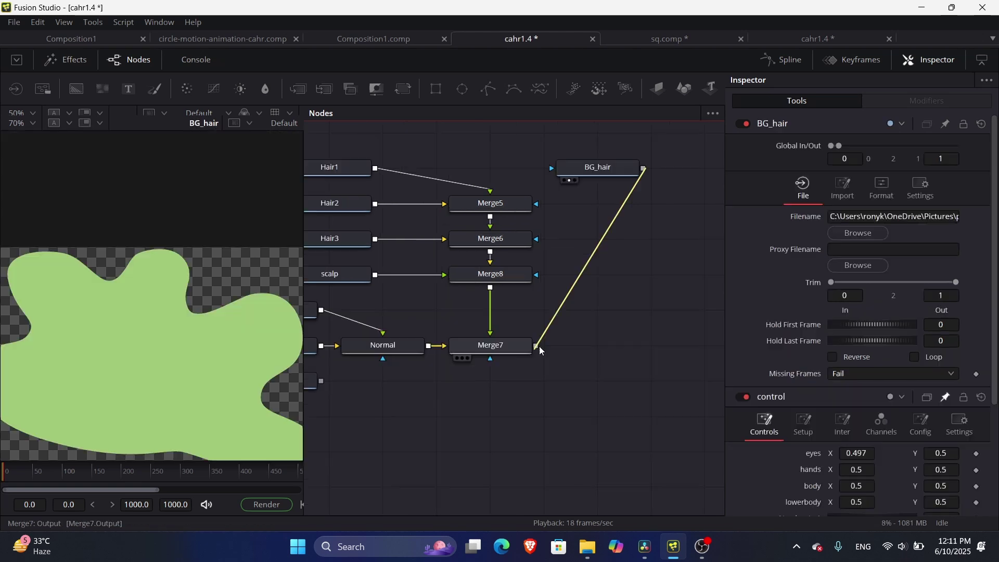
drag(541, 351, 539, 349)
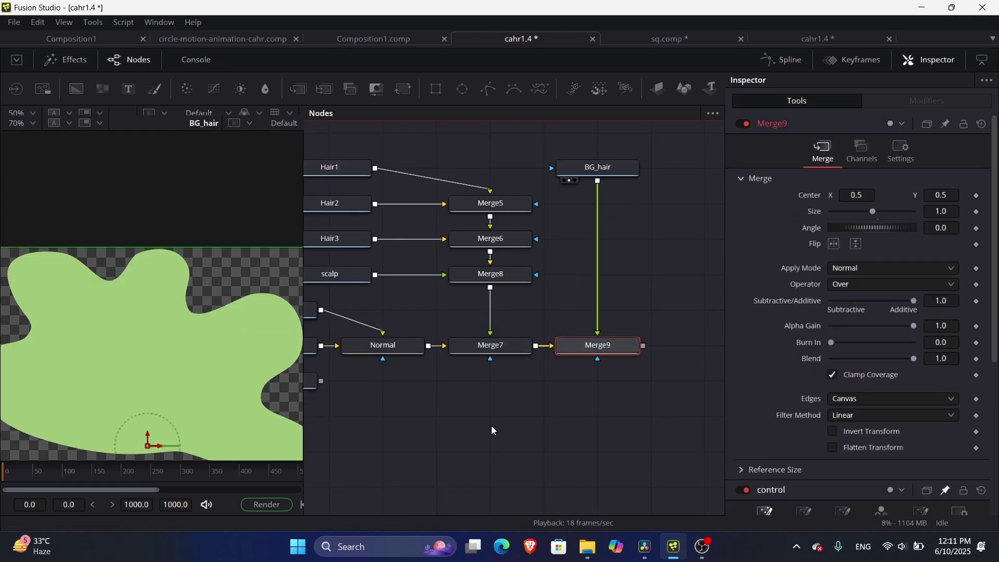
drag(491, 426, 602, 411)
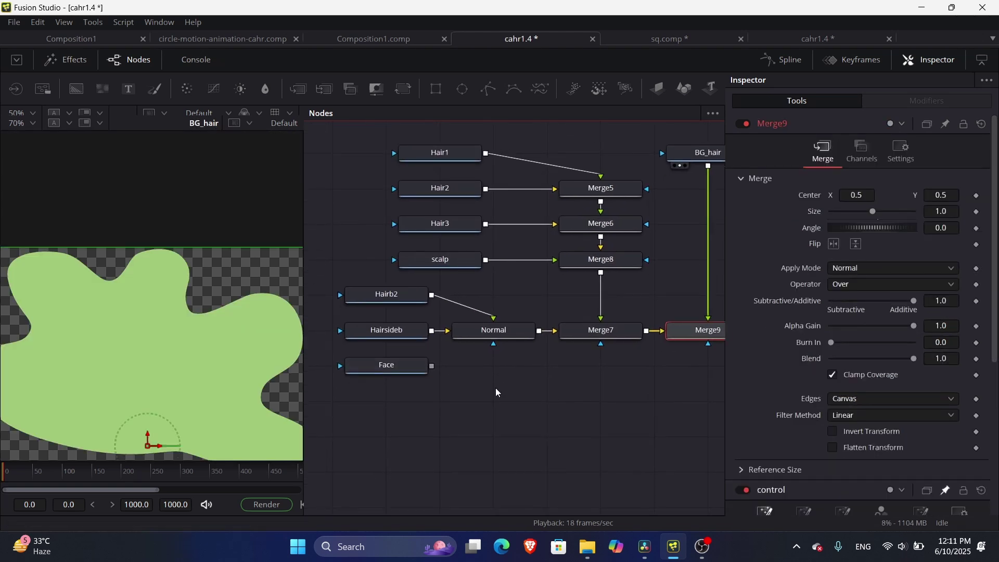
drag(481, 406, 449, 417)
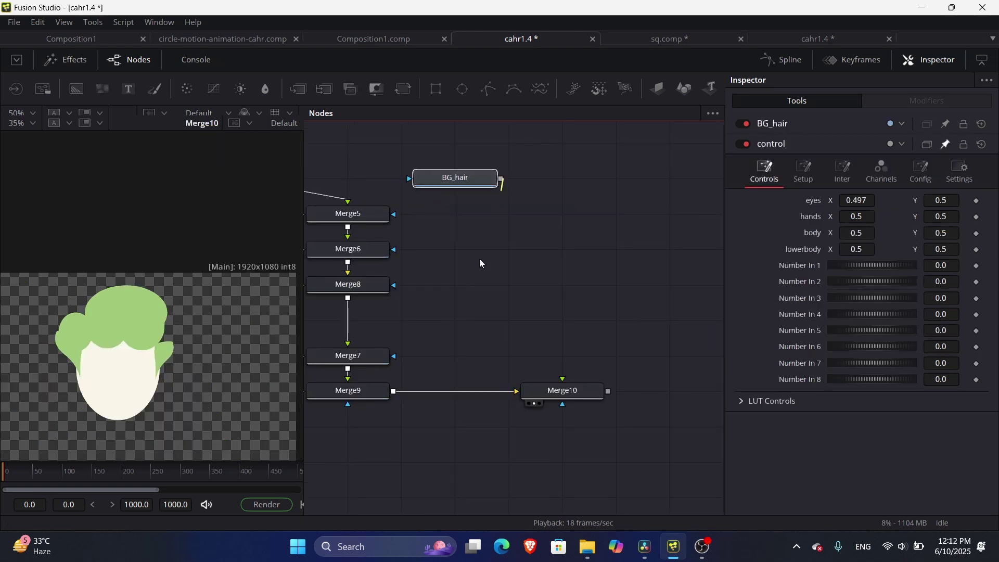
- Merge BG_hair with Merge9's output, move BG_hair down closer to the new merge, and set the merge operator to Under
drag(455, 191, 393, 391)
drag(481, 179, 481, 250)
click(456, 393)
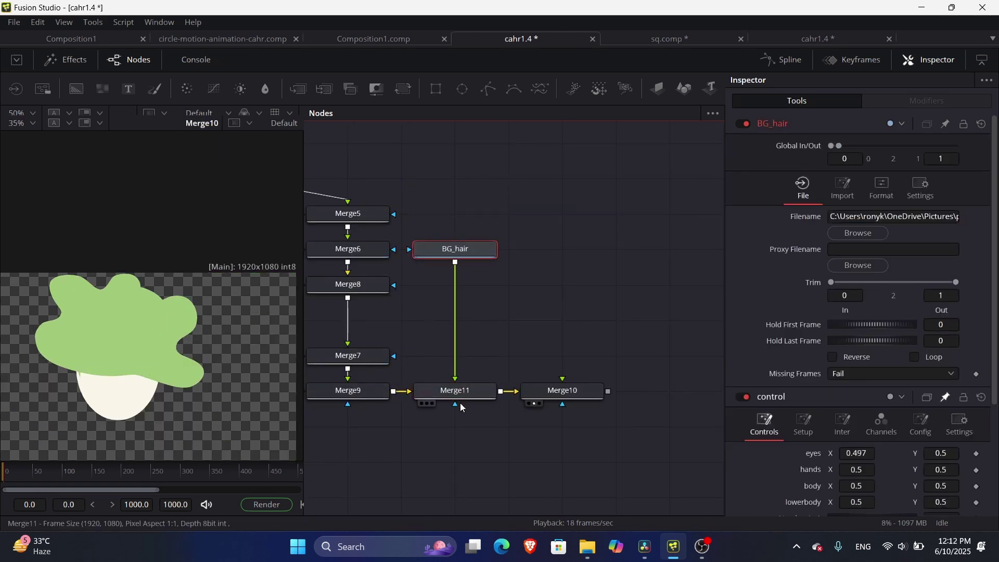
click(905, 289)
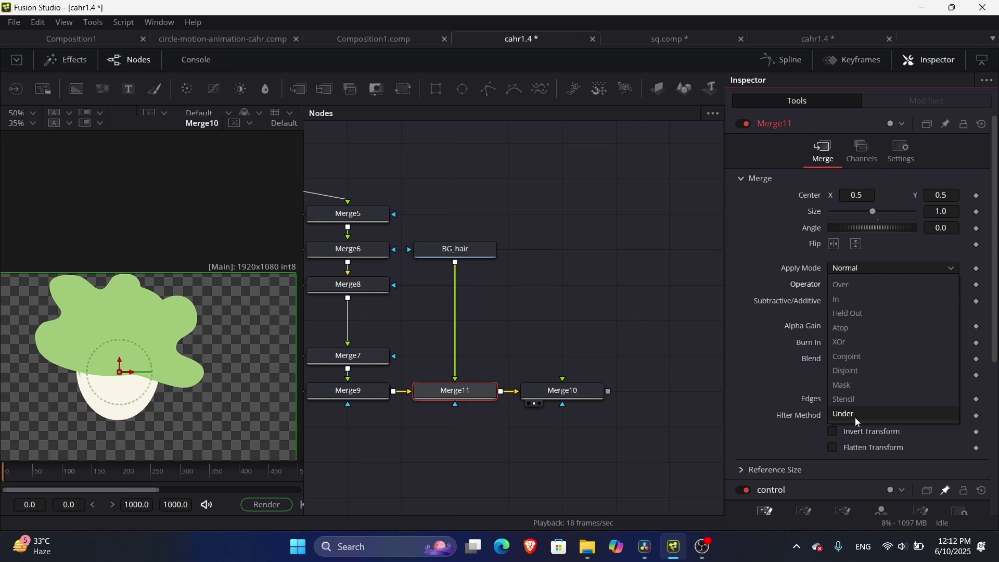
click(855, 401)
- Change the operator of the merge that joins Face to the hair and adjust its horizontal center
drag(381, 420, 456, 435)
drag(370, 458, 495, 430)
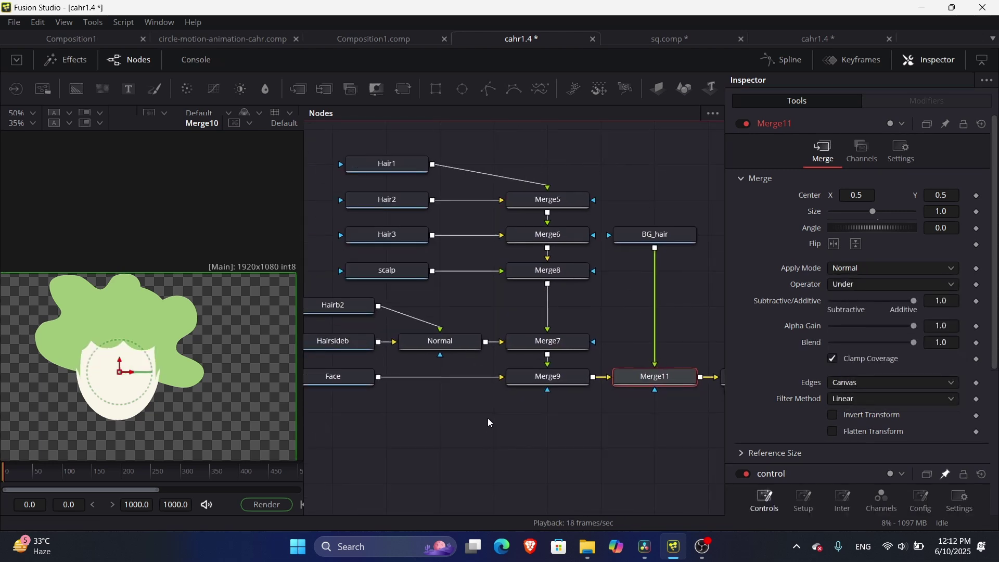
click(560, 382)
click(871, 282)
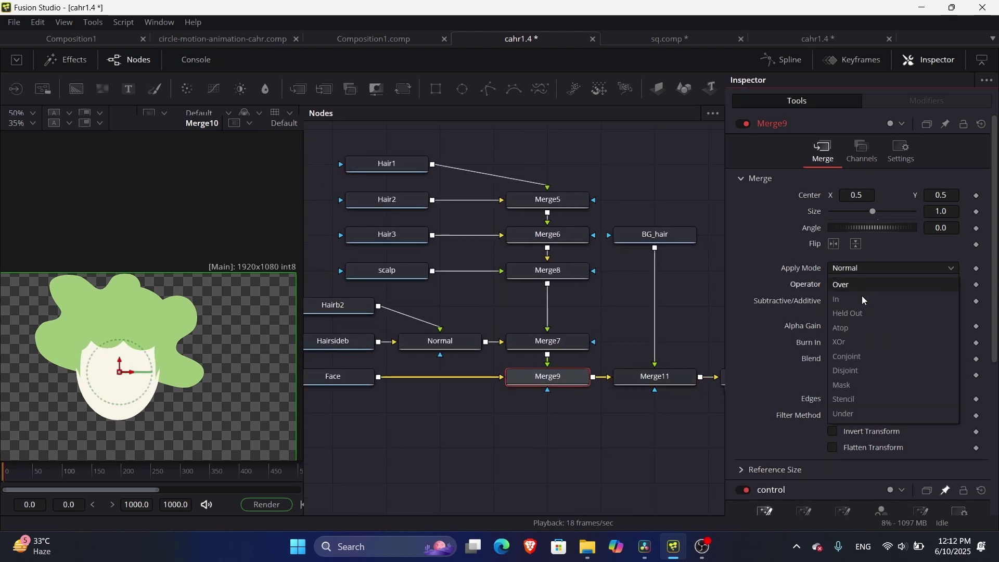
click(850, 327)
drag(548, 392, 480, 375)
drag(856, 195, 846, 195)
- In idk.comp, merge L_eyebrow with the left eye and R_eyebrow with the right eye, aligning each eyebrow above its merge
drag(635, 324, 702, 414)
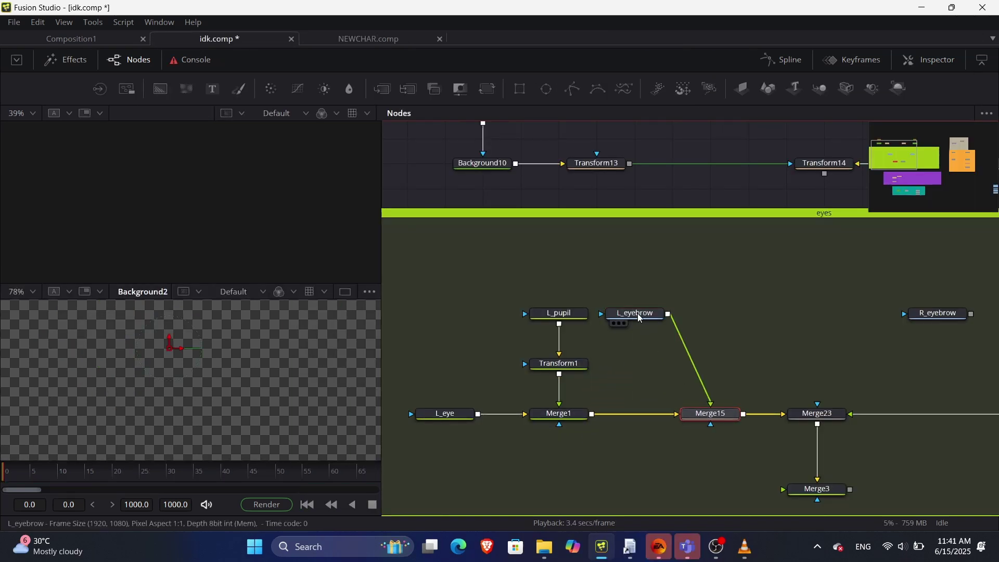
drag(658, 316, 733, 317)
drag(781, 368, 415, 368)
drag(564, 314, 692, 413)
drag(780, 418, 588, 429)
drag(834, 438, 835, 413)
drag(673, 450, 821, 425)
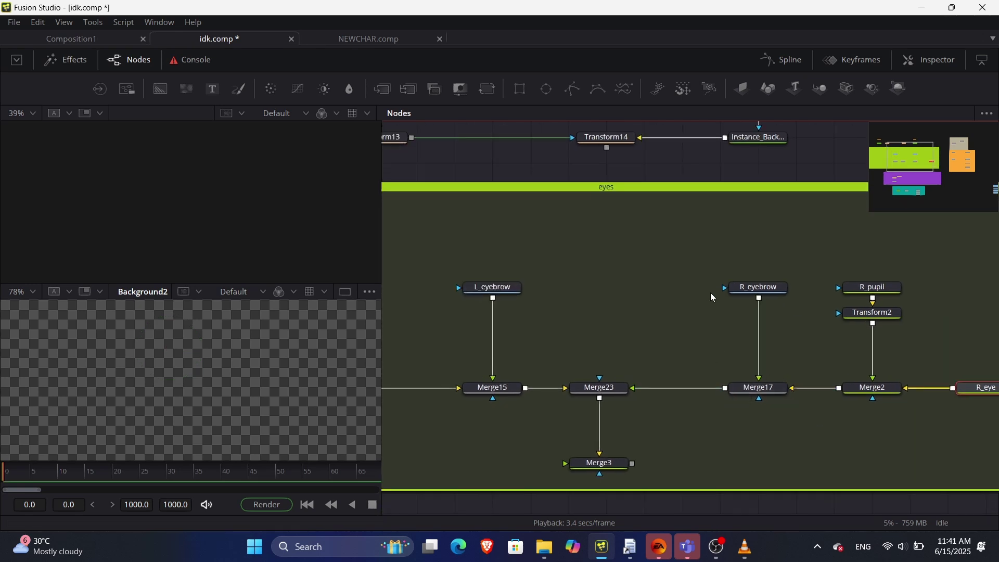
- Add an ellipse mask above L_eyelid, show it in the first viewer and narrow it into an upright oval
drag(696, 246, 891, 412)
drag(619, 267, 679, 385)
click(626, 424)
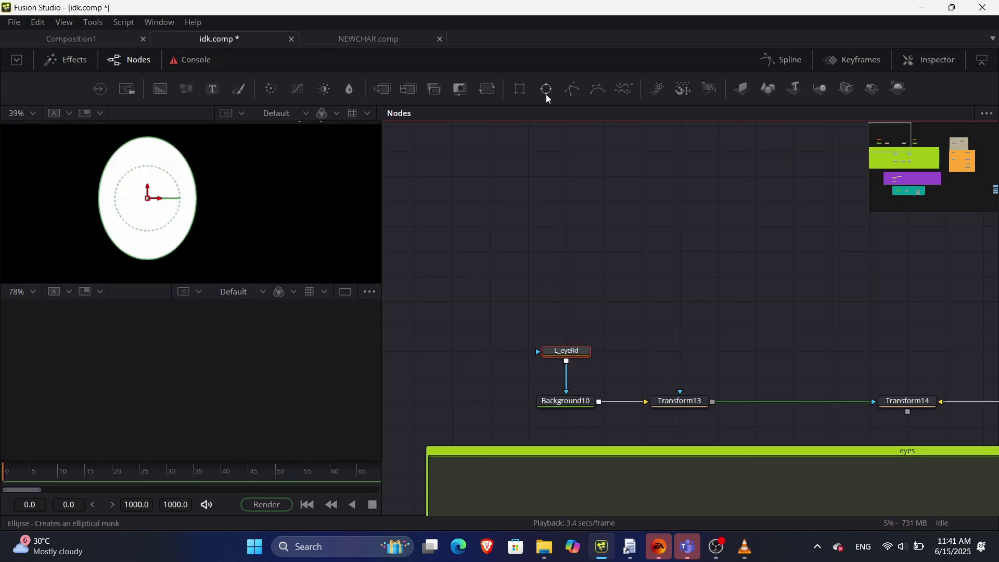
drag(548, 97, 572, 259)
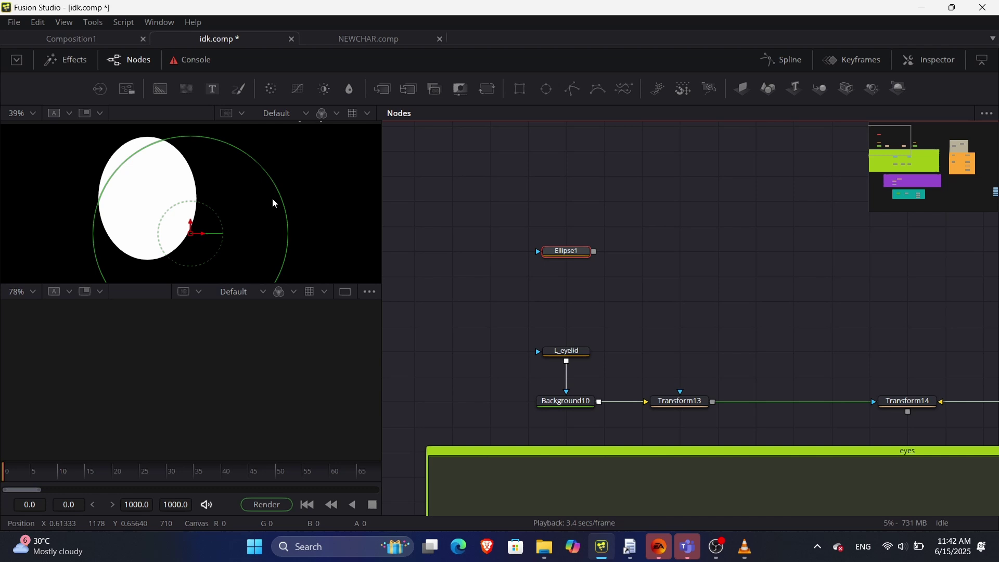
key(1)
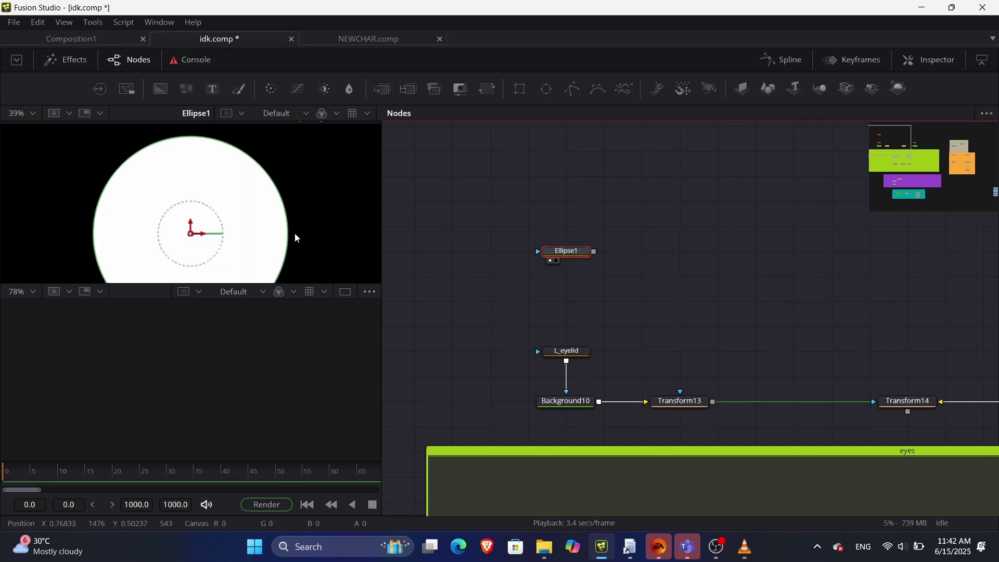
scroll(294, 233, down, 2)
drag(289, 242, 218, 236)
scroll(270, 239, down, 2)
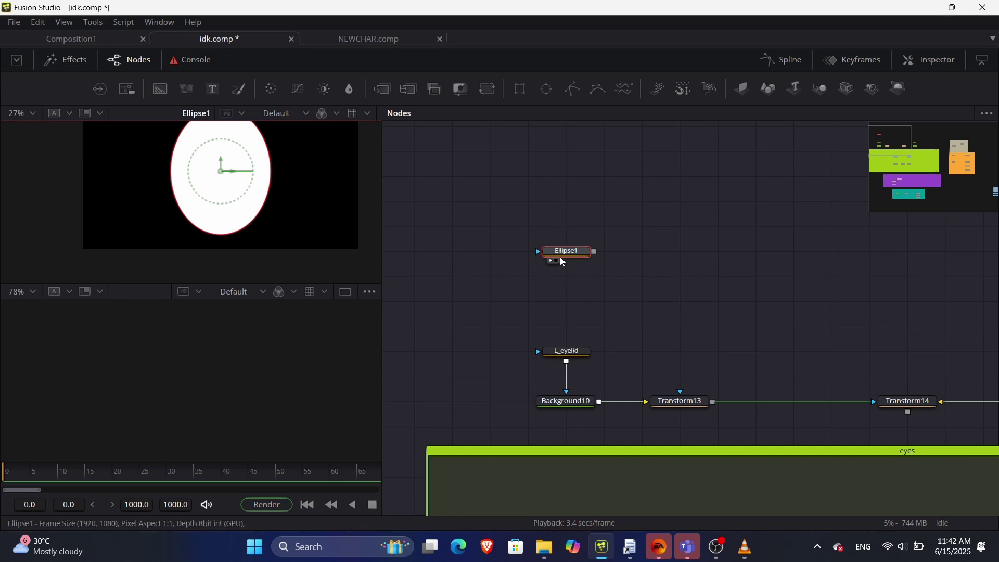
- Add a Background node below the new ellipse and connect the ellipse to it as its mask
key(b)
click(577, 250)
key(b)
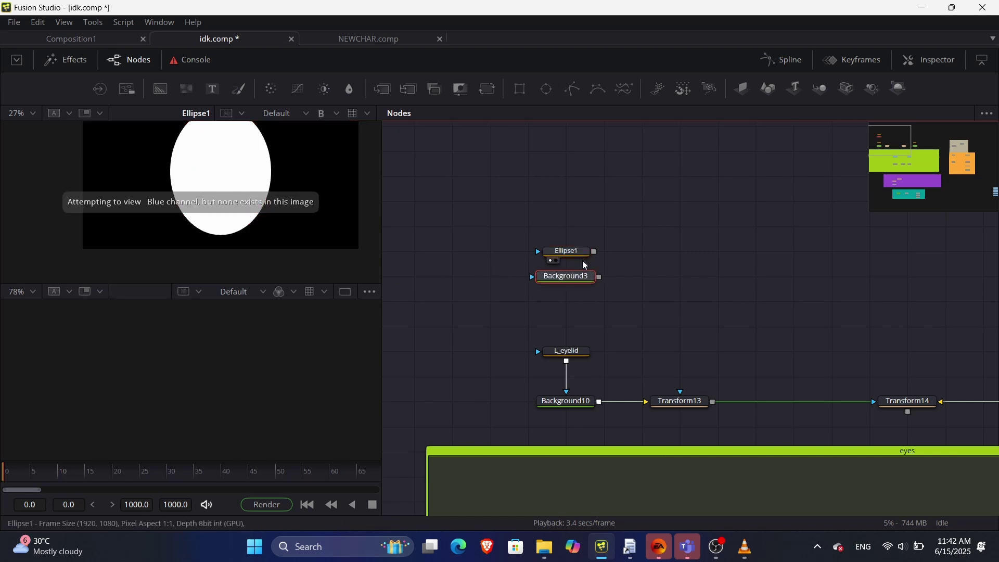
drag(593, 252, 583, 280)
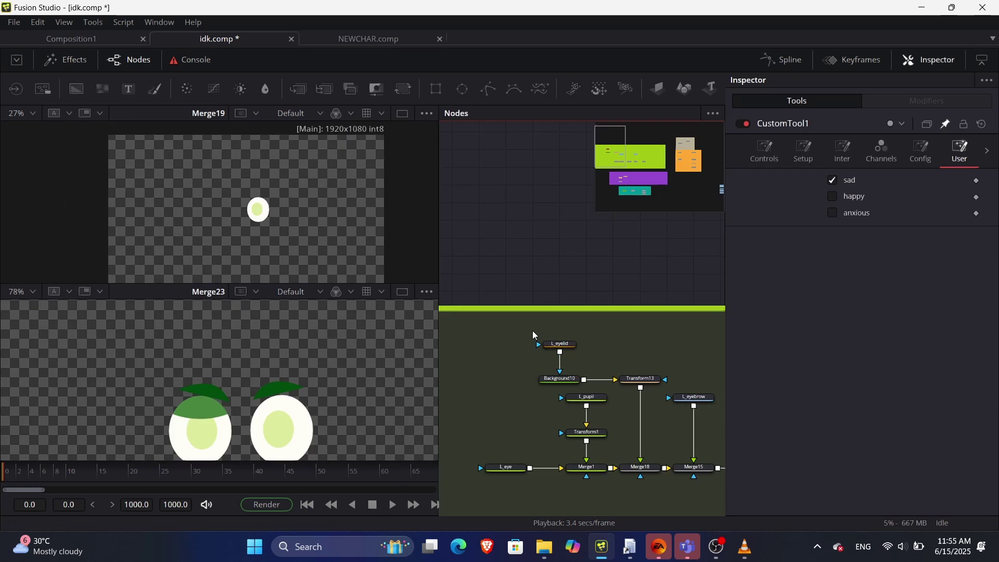
- Duplicate the L_eyelid, Background10 and Transform13 nodes, placing the copies above the eyes group, and select the copied background
drag(534, 333, 663, 398)
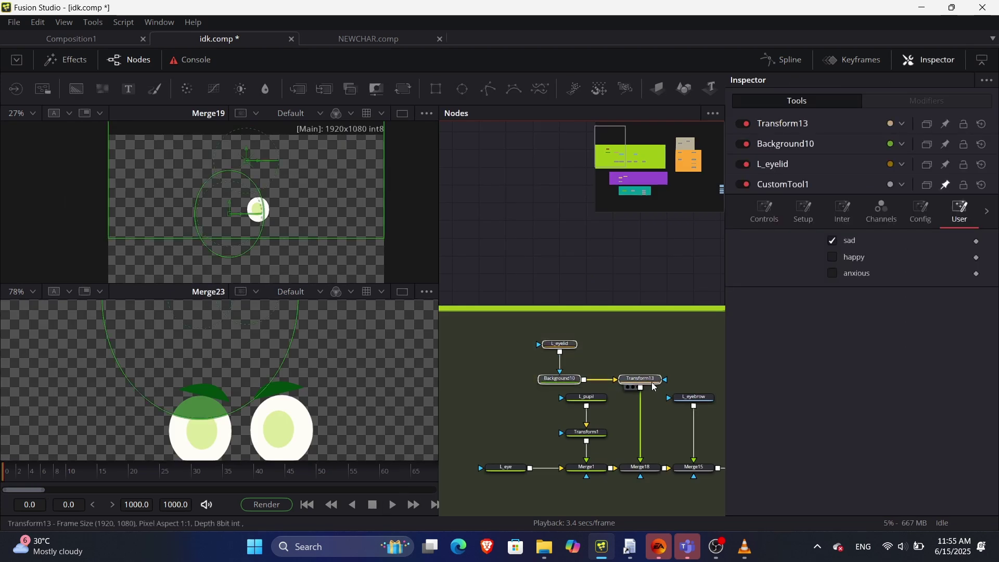
click(515, 210)
key(ctrl+v)
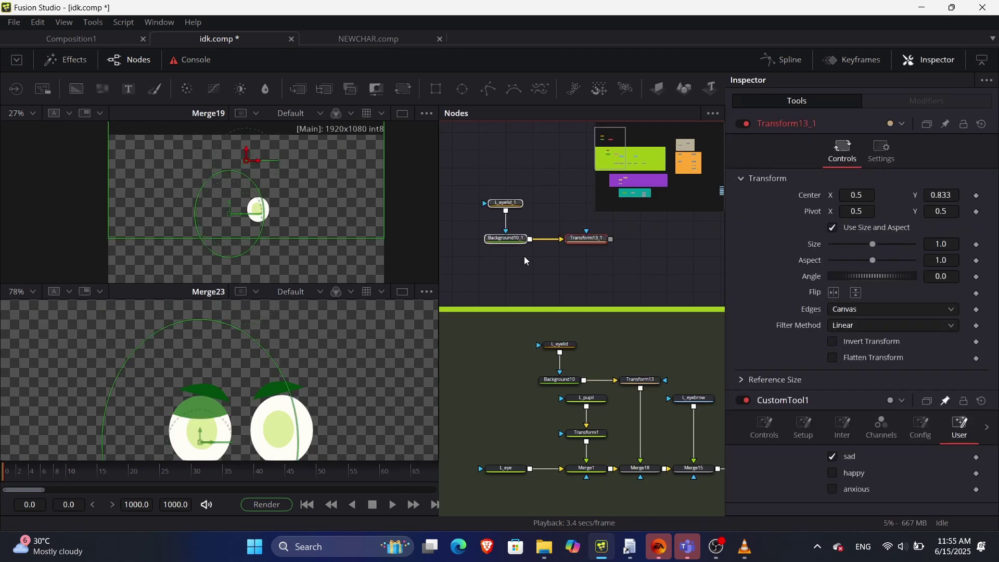
click(526, 261)
click(501, 247)
click(502, 247)
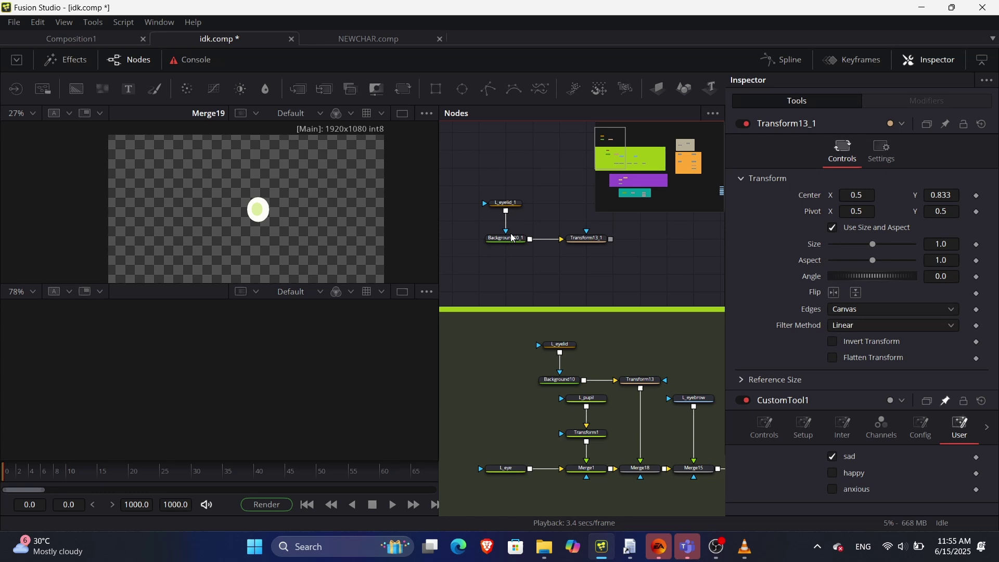
click(505, 239)
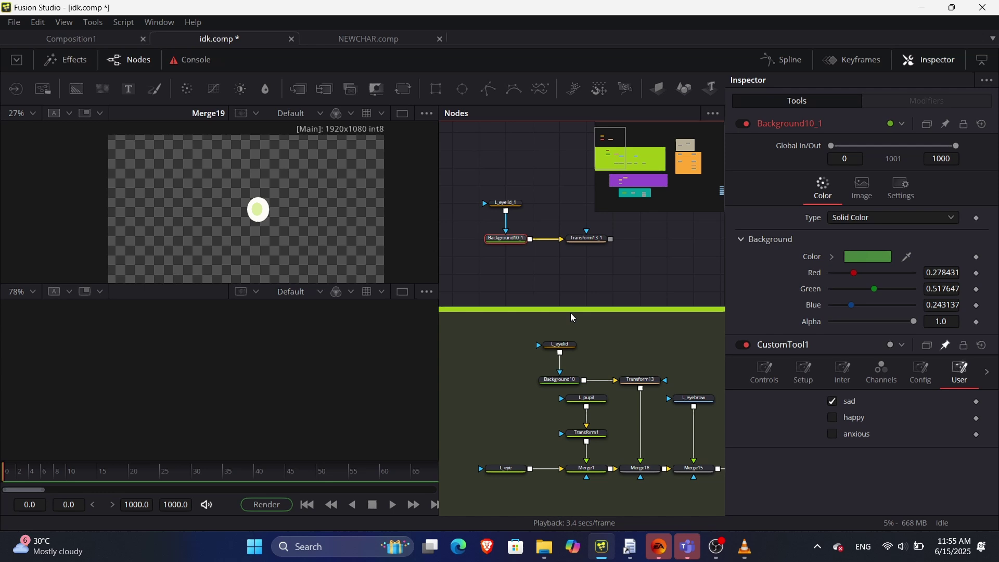
- Copy Background10 and paste it as an instance near the duplicated eyelid nodes
click(559, 382)
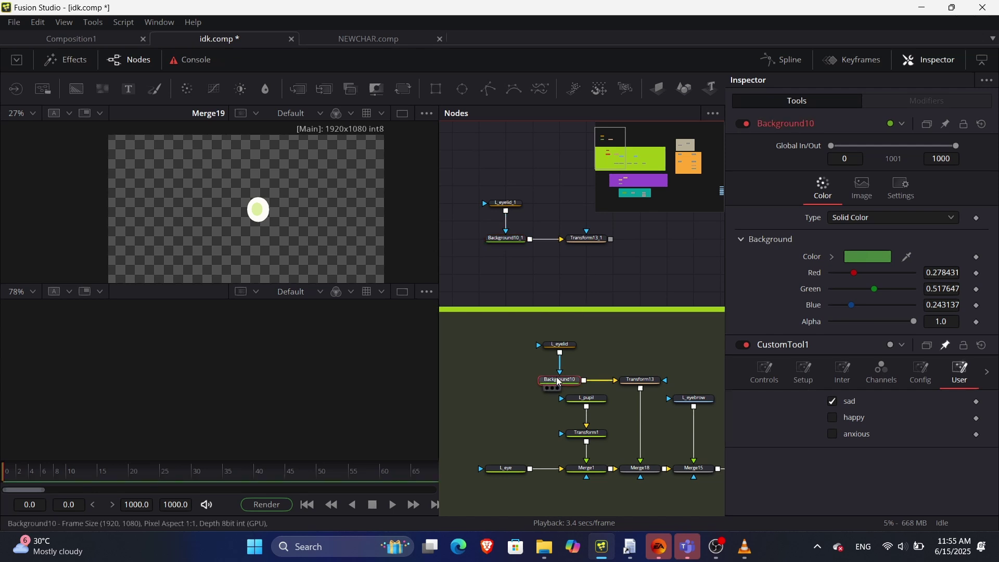
key(ctrl+c)
key(ctrl+shift+v)
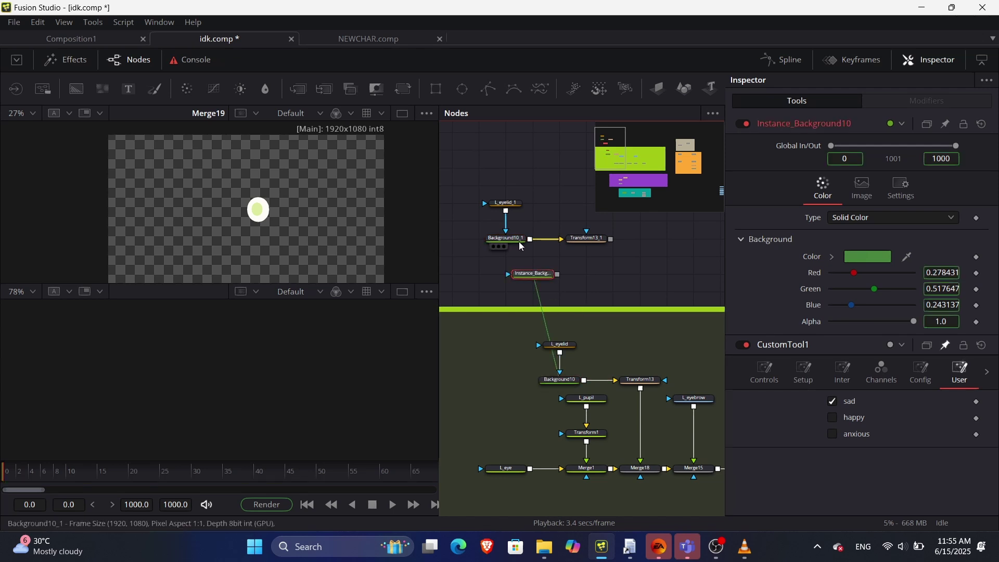
- Replace the copied Background10_1 with the instance, wired between L_eyelid_1 and Transform13_1, and place L_eyelid_1 above it
drag(505, 229, 475, 282)
click(523, 249)
key(Delete)
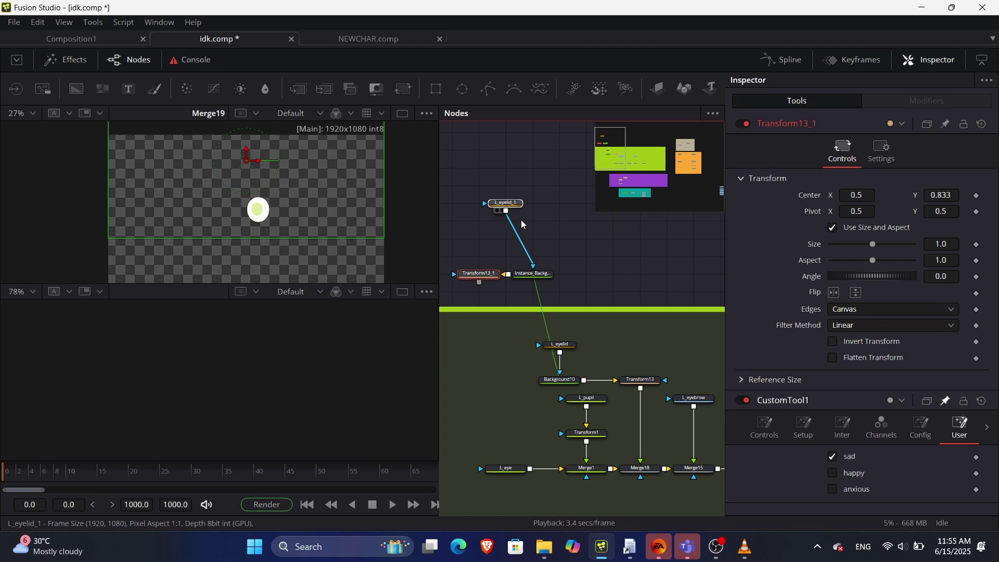
drag(506, 204, 529, 234)
- Move L_eyelid_1, the instanced background and Transform13_1 together into the eyes group, above the R_pupil node
drag(544, 270, 632, 271)
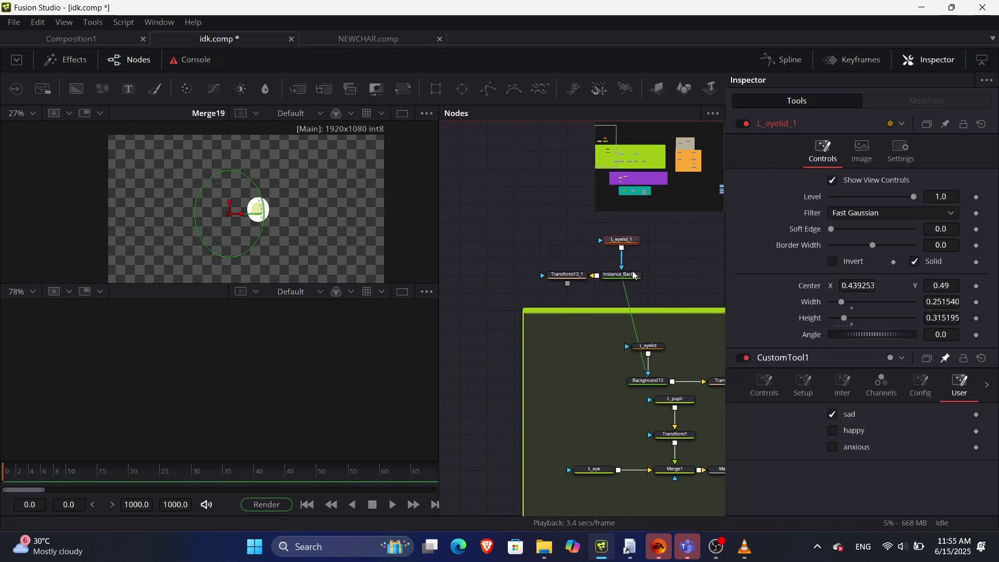
click(569, 281)
drag(508, 227, 643, 284)
scroll(633, 309, down, 5)
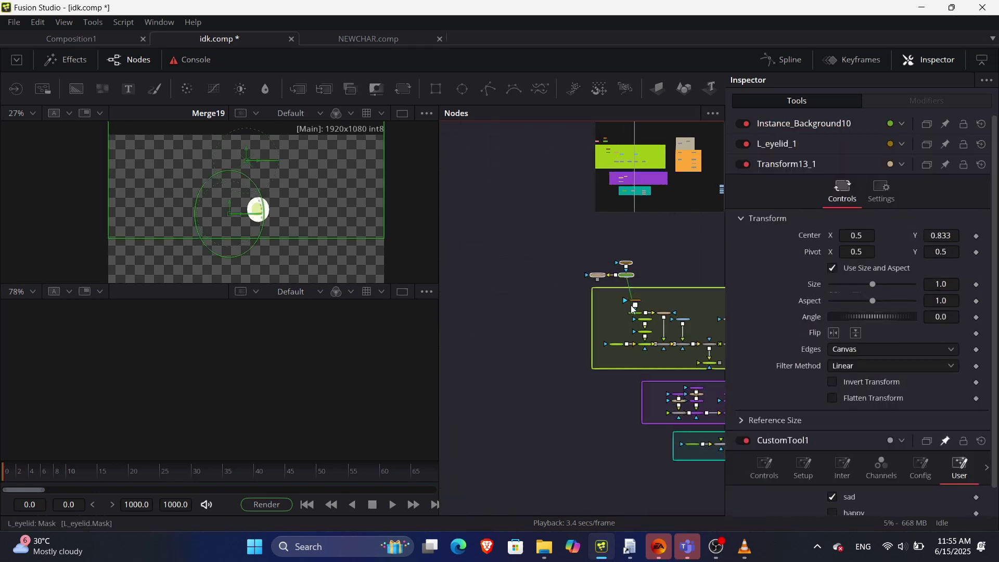
drag(584, 307, 452, 326)
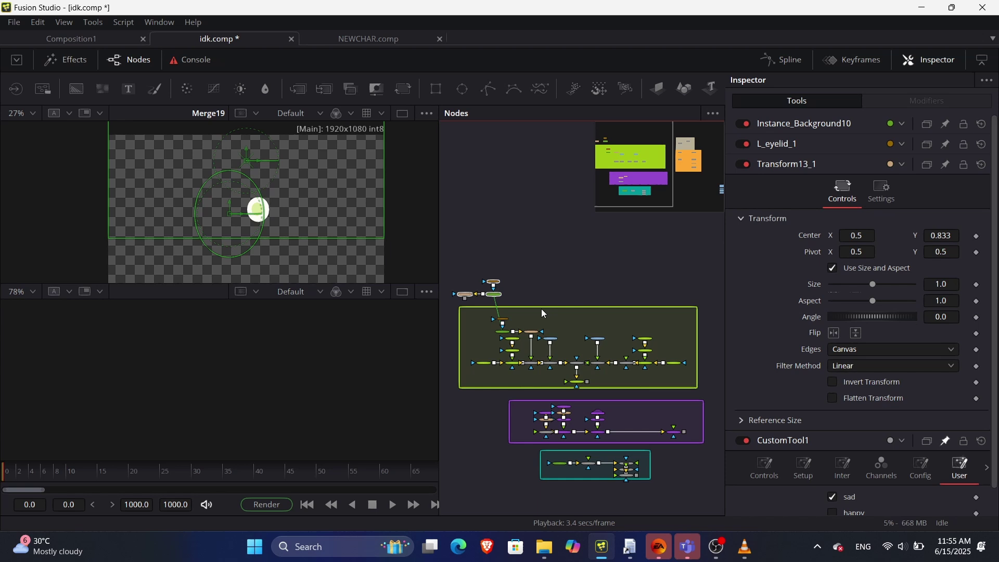
drag(498, 293, 626, 398)
- Connect Transform13_1 to Merge19 as its foreground and align it directly above that merge
scroll(626, 341, up, 5)
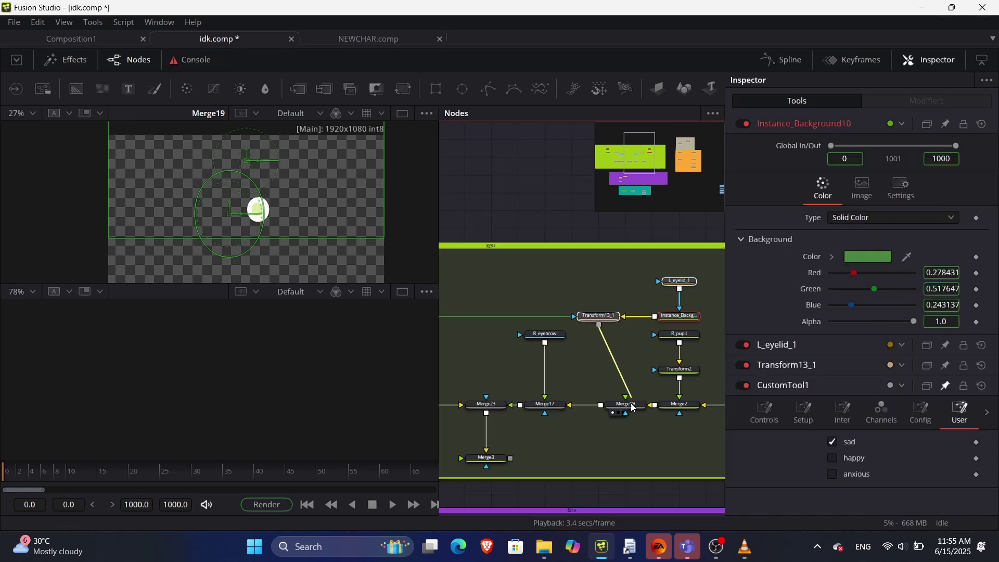
scroll(629, 354, right, 3)
drag(536, 324, 563, 324)
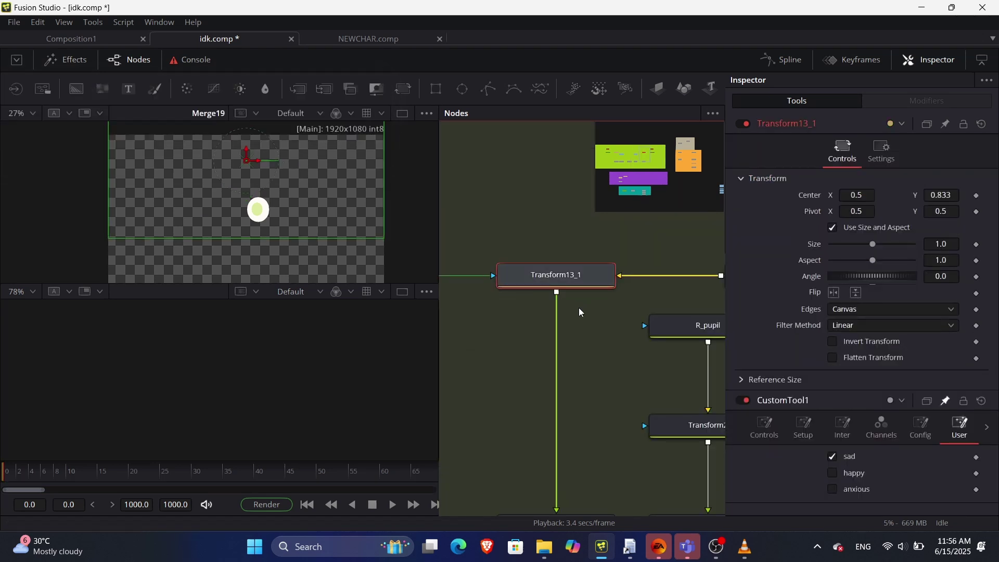
- Shift L_eyelid_1 over the right eye by setting its Center X to 0.546253, and check the fit up close
drag(596, 348, 459, 363)
scroll(638, 462, up, 5)
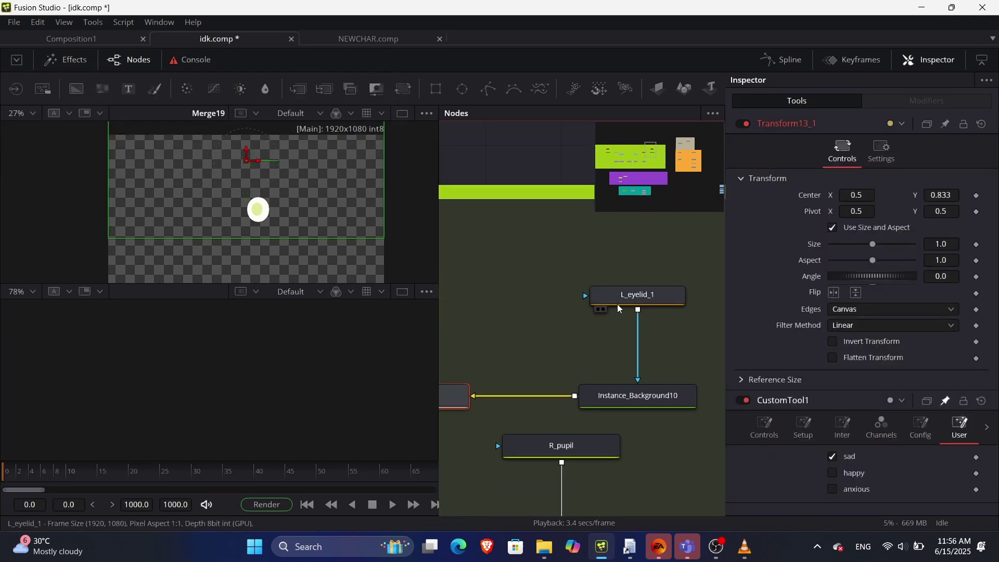
click(619, 302)
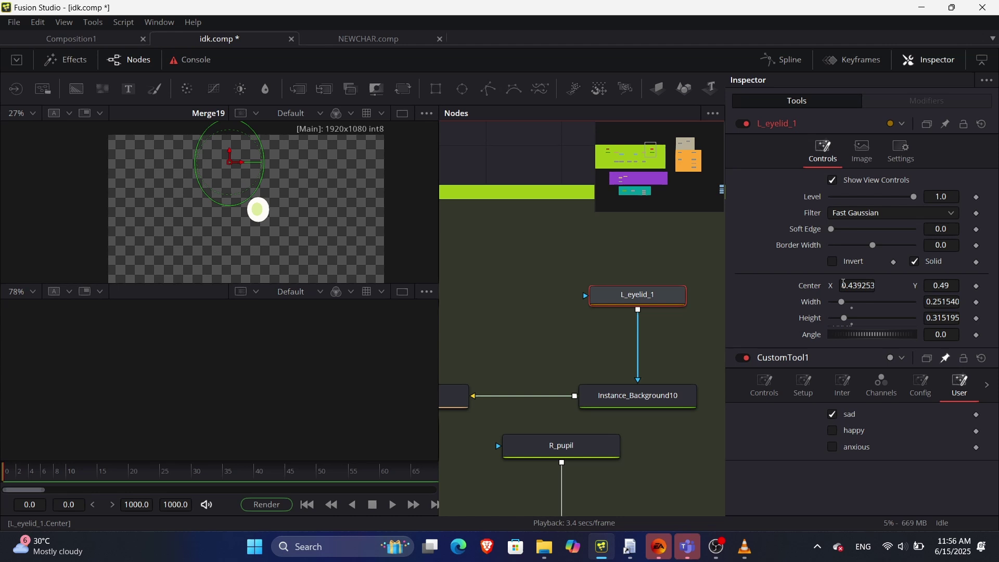
drag(844, 283, 879, 283)
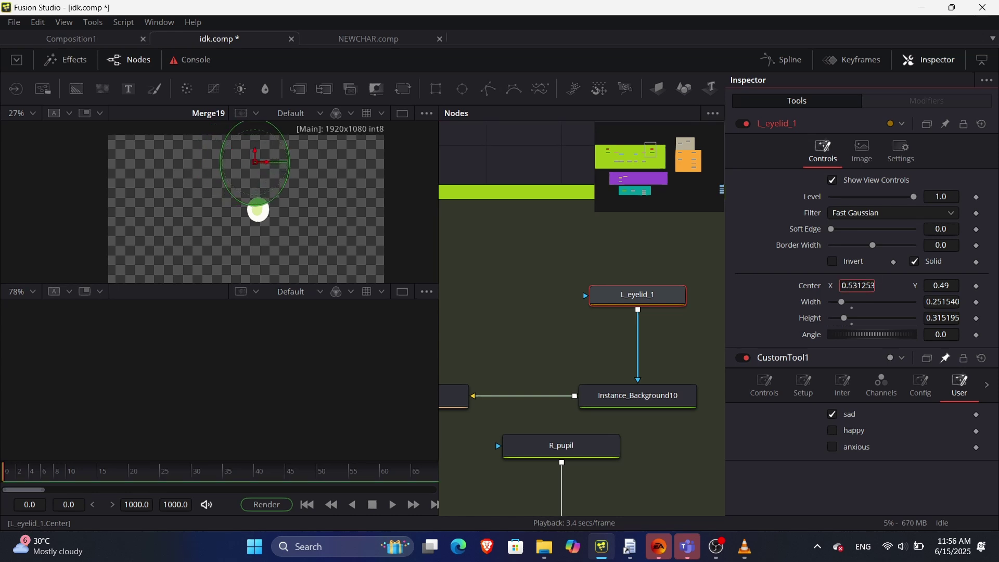
drag(856, 286, 862, 286)
key(Up)
scroll(339, 232, up, 5)
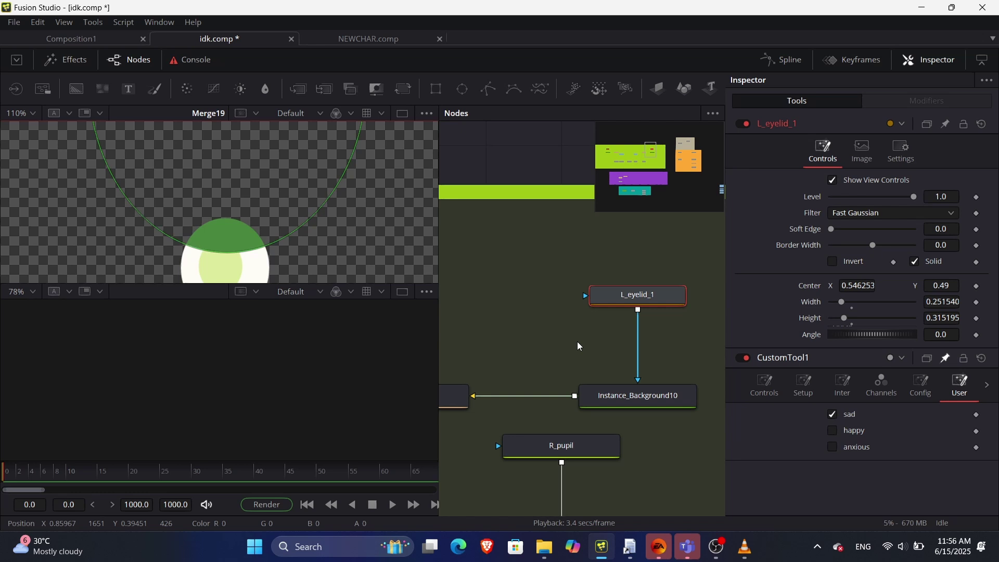
scroll(355, 221, down, 5)
- Link the Center of Transform13_1 to the left eyelid's transform with the expression Transform13.Center
scroll(584, 366, down, 5)
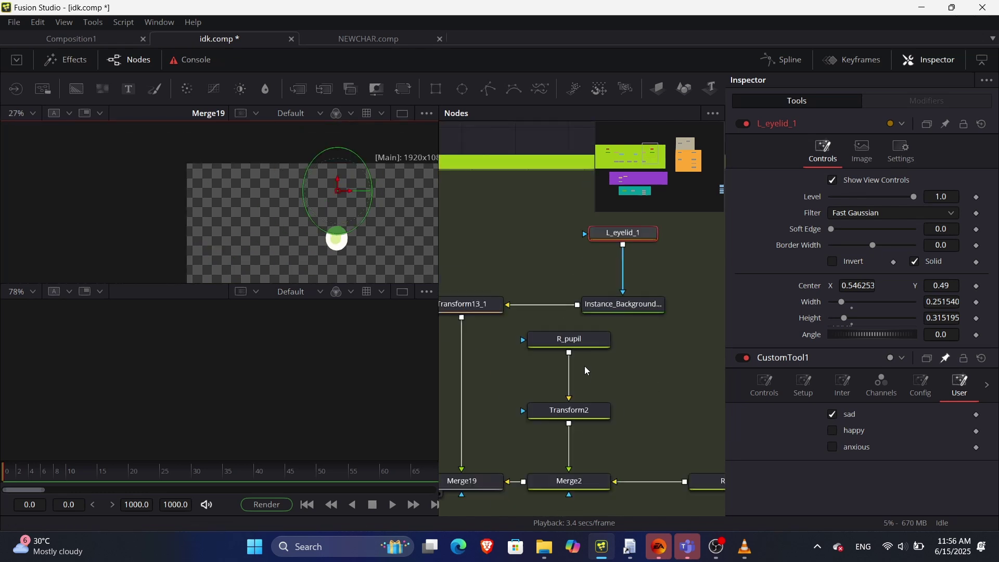
scroll(560, 385, up, 5)
click(590, 398)
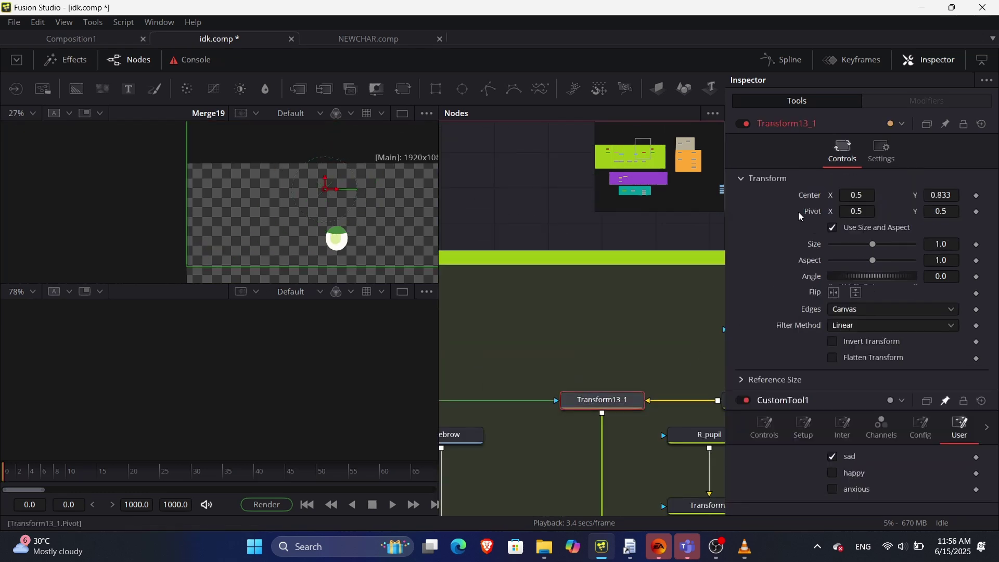
right_click(806, 200)
click(838, 350)
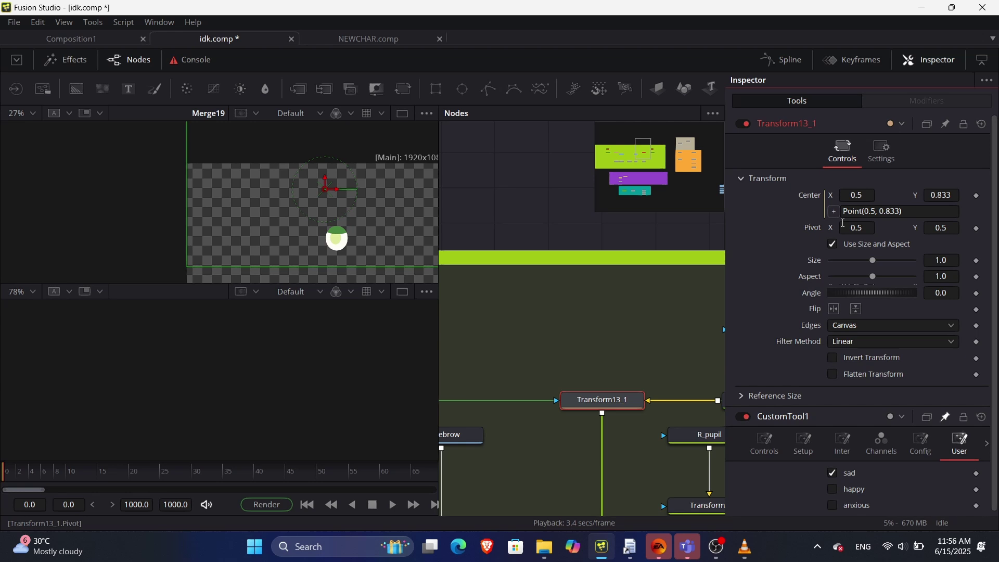
drag(906, 211, 819, 214)
key(BackSpace)
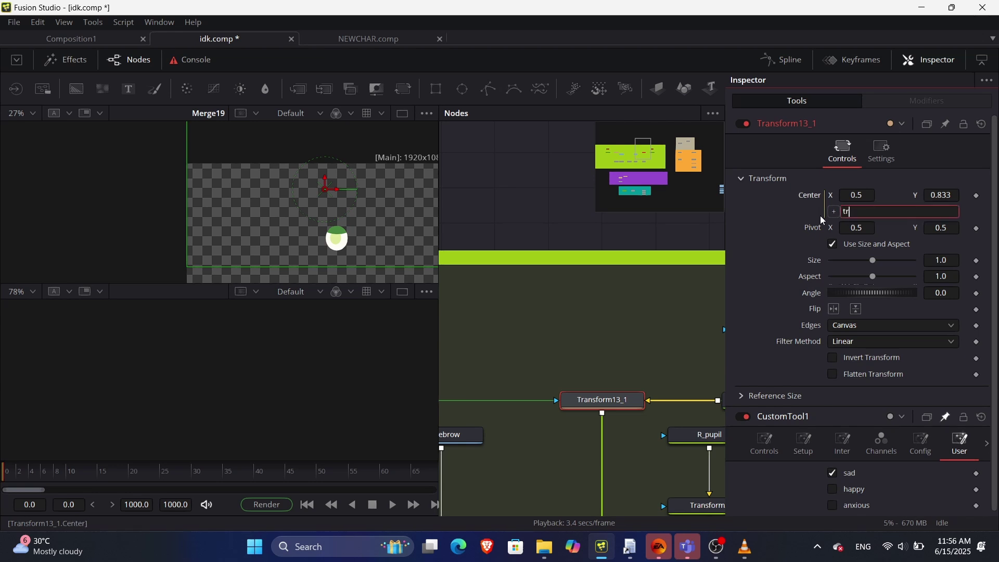
text(Transform)
text(.Center)
key(Left)
key(Left)
key(Left)
key(Left)
key(Left)
key(Left)
key(Left)
text(13)
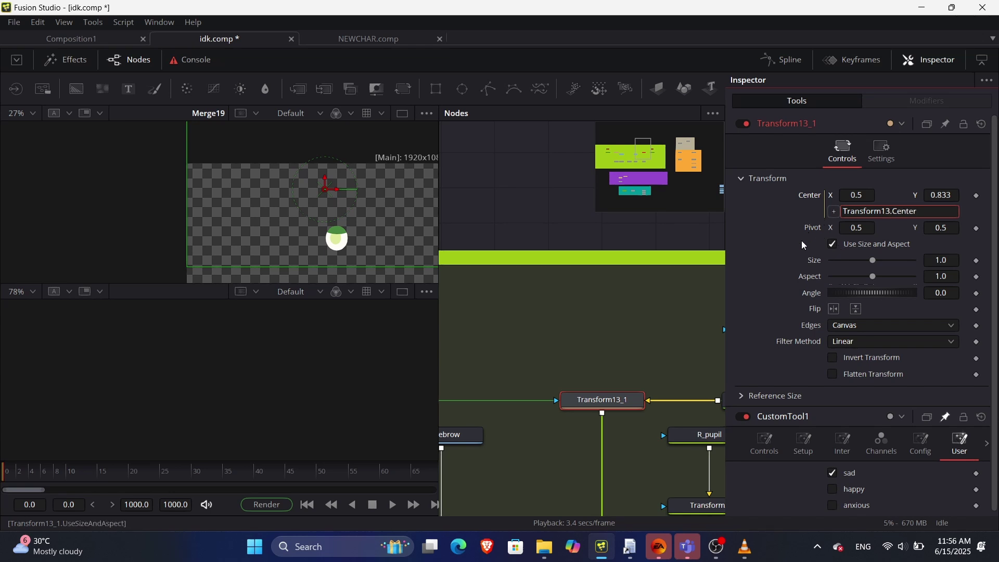
key(Return)
- Select the left eyelid's Transform13 and try changing its Center Y to 0.853 to test the linked eyelid
drag(472, 383, 676, 391)
drag(559, 395, 880, 409)
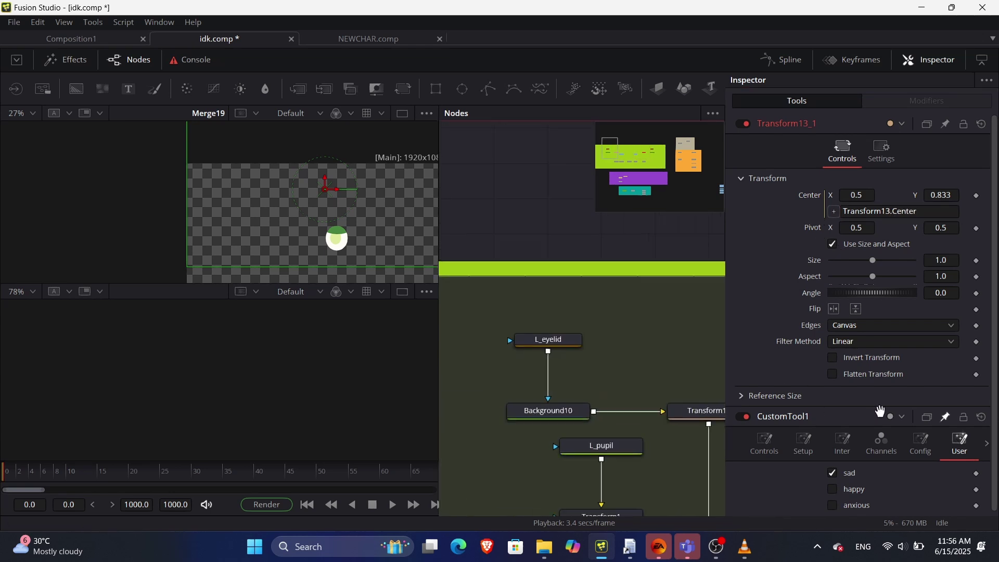
click(686, 410)
drag(684, 384, 592, 364)
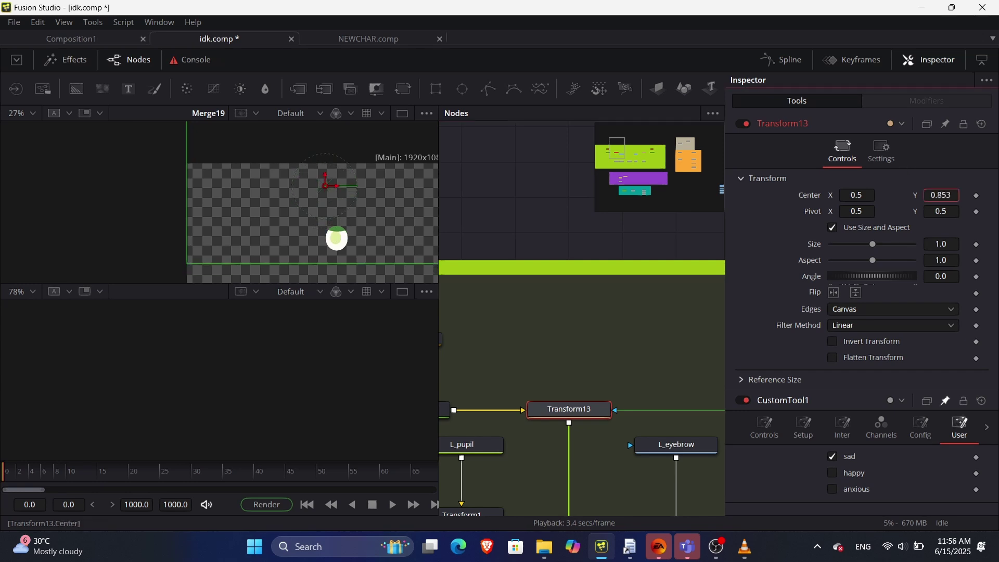
- Show the Merge23 output with both eyes in the second viewer
scroll(615, 396, down, 5)
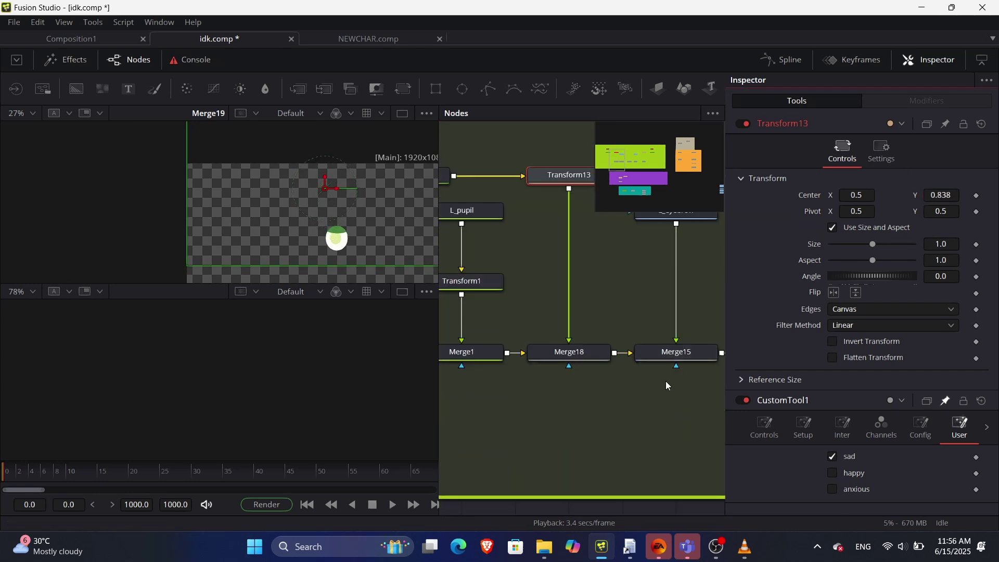
scroll(614, 384, right, 3)
click(686, 355)
key(2)
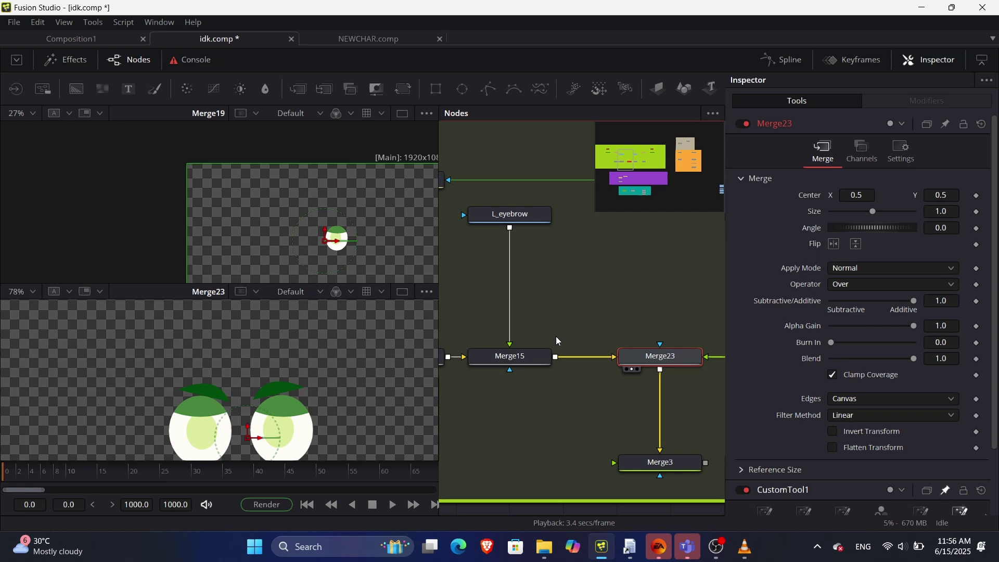
- Lower the Center Y of Transform13 to check that both eyelids move together
scroll(550, 340, up, 4)
scroll(522, 412, left, 3)
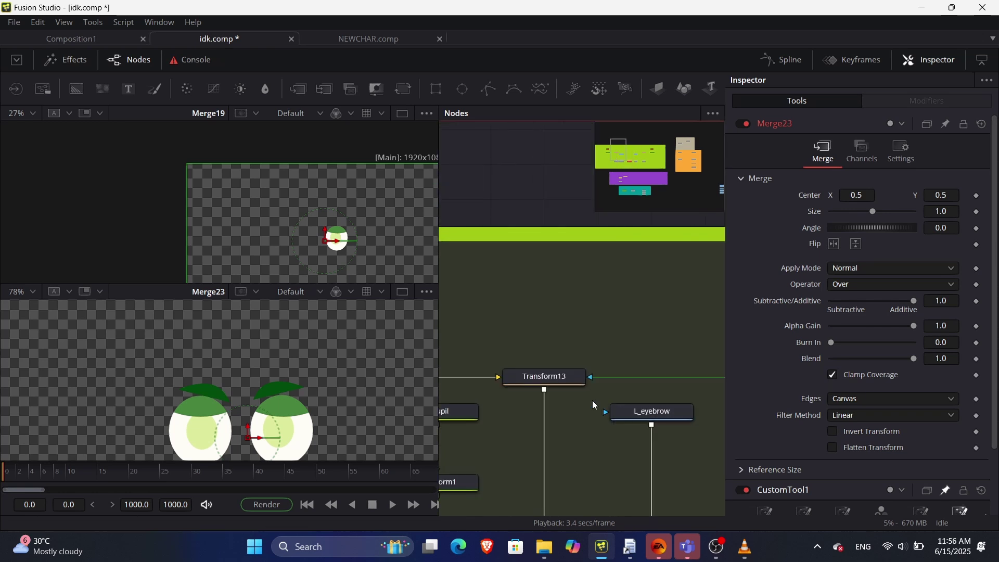
click(577, 376)
drag(940, 195, 916, 195)
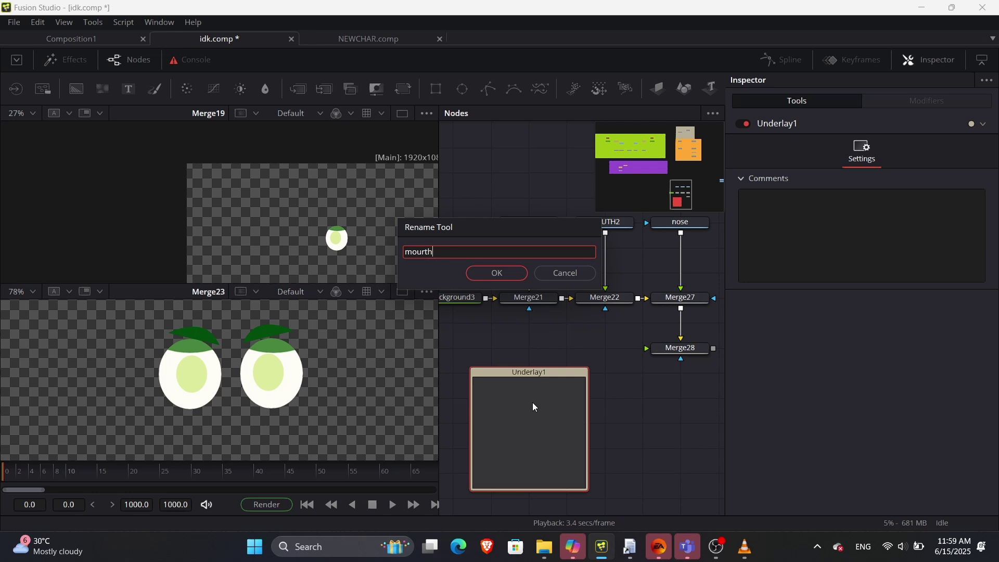
- Rename the new underlay as mouth and color it purple
text(th)
key(Return)
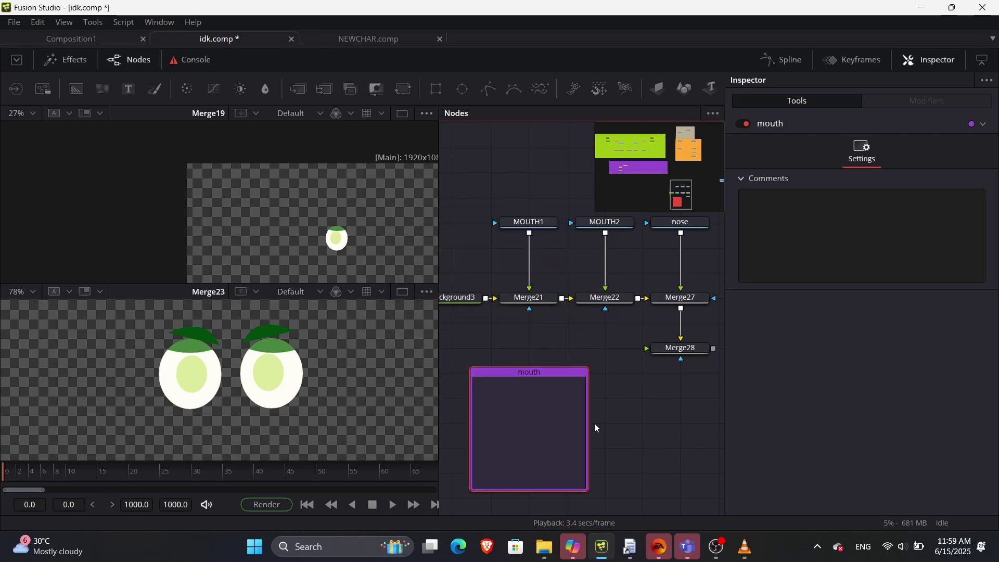
right_click(556, 377)
click(611, 363)
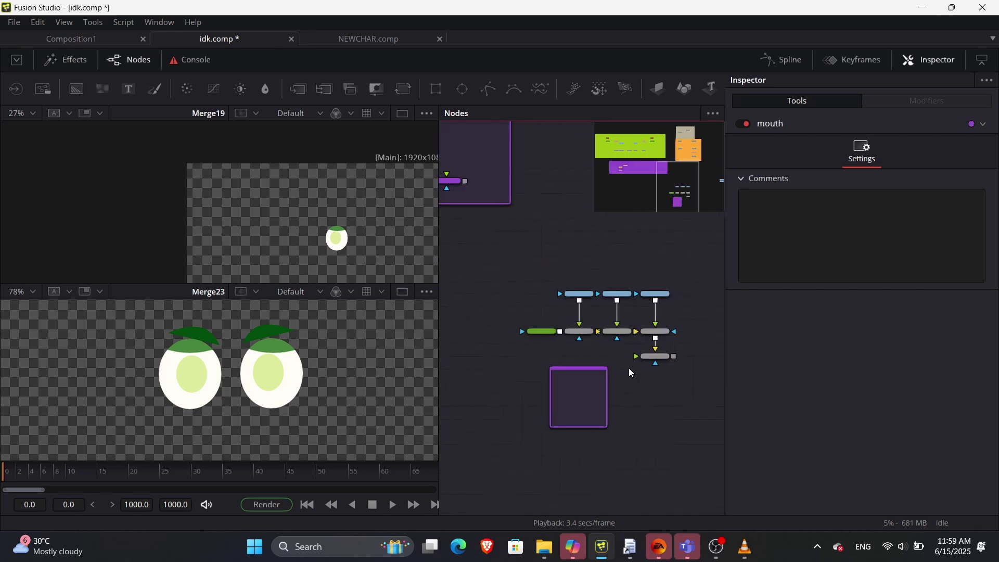
- Move and resize the mouth underlay so it encloses the MOUTH1, MOUTH2 and nose nodes with their background and merges
drag(577, 369, 691, 377)
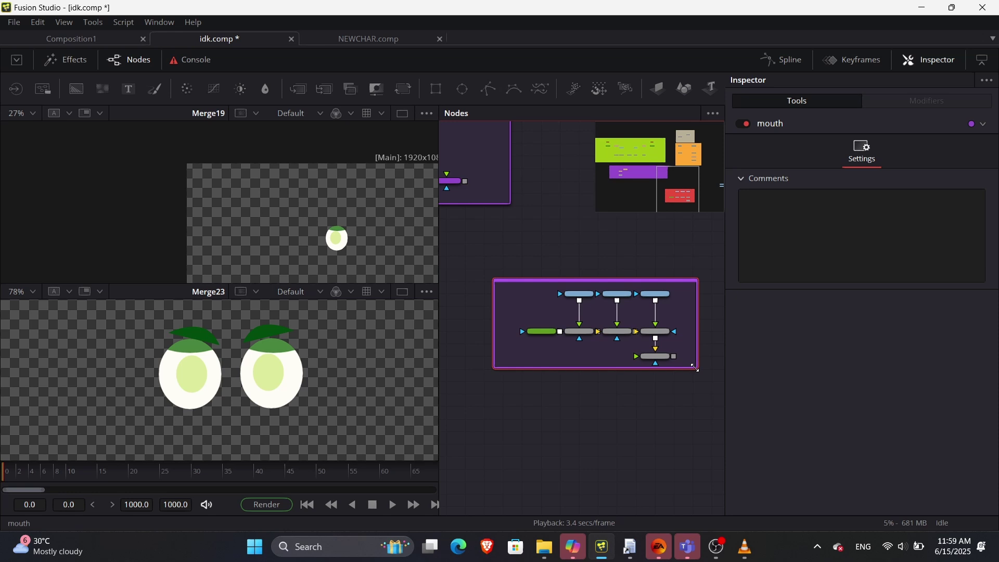
scroll(610, 347, up, 3)
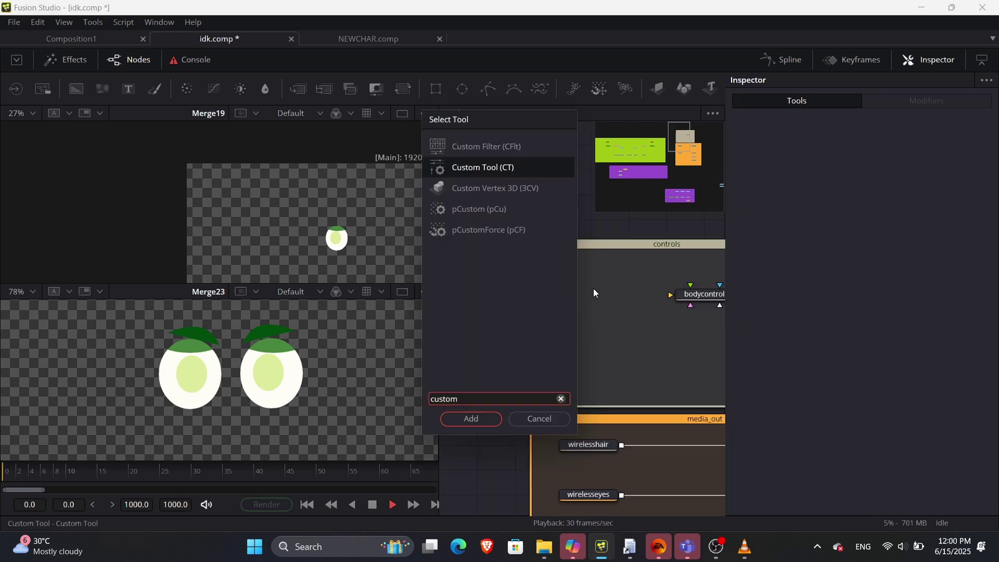
- Add a Custom Tool to the controls group and give it a checkbox user control named sad-m1 with default 0
key(Return)
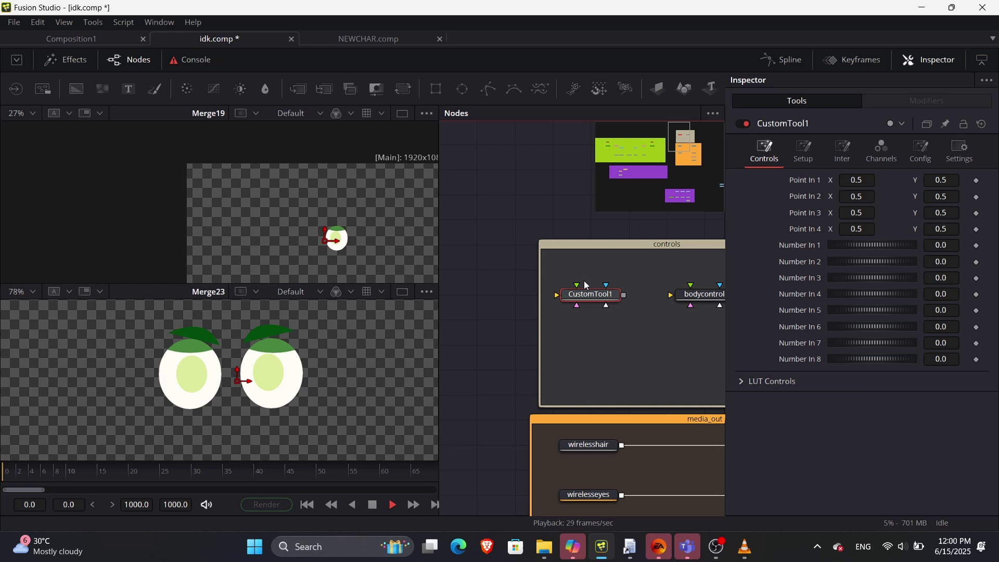
right_click(589, 292)
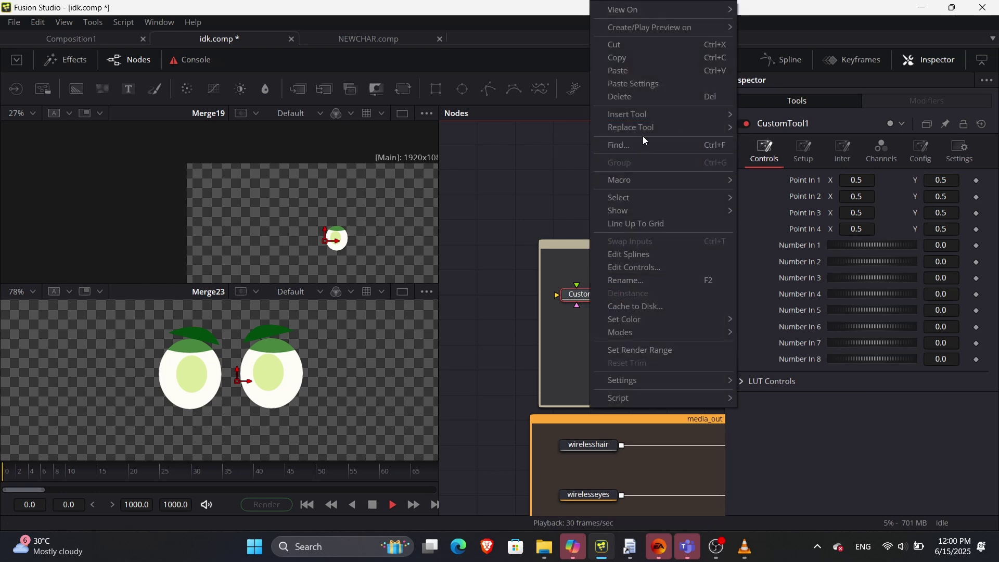
click(657, 267)
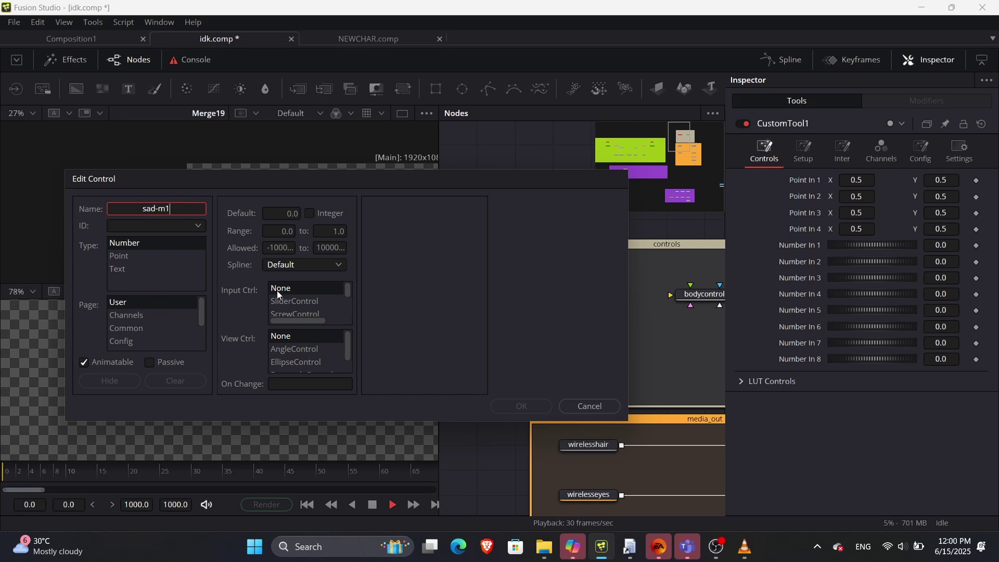
scroll(301, 299, down, 1)
click(304, 291)
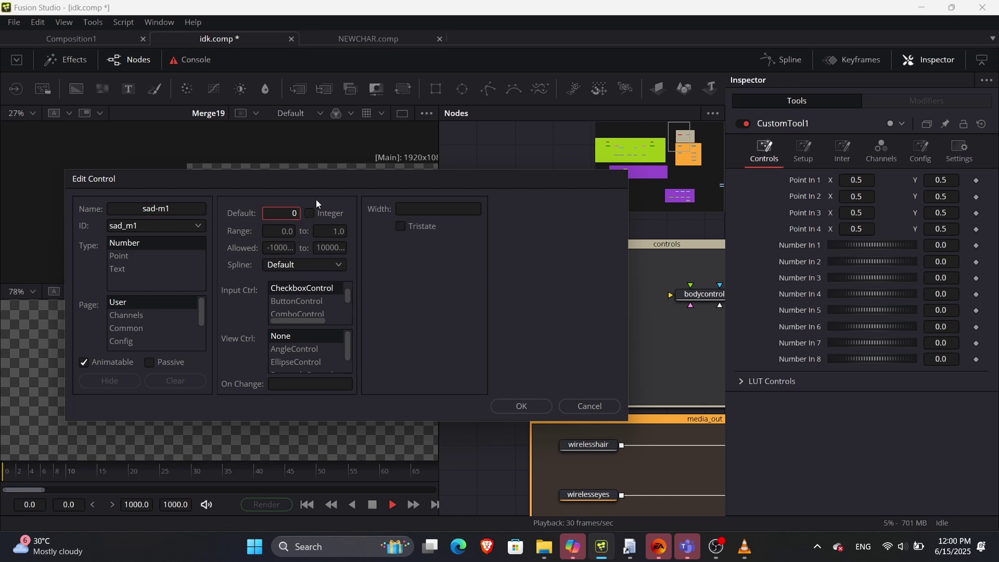
click(520, 407)
- Add a second user control named smilem2 to CustomTool1 as an integer CheckboxControl
right_click(595, 292)
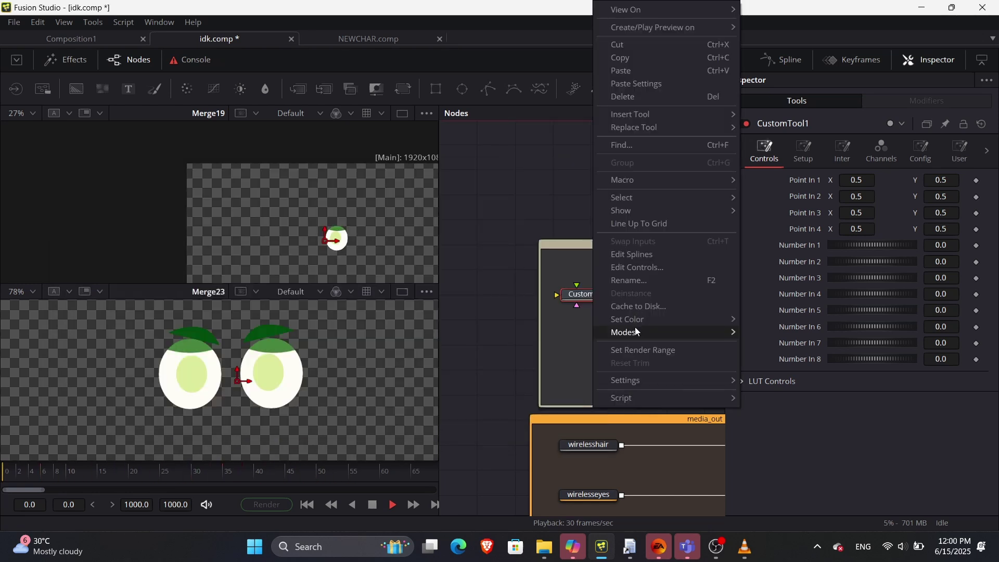
click(651, 267)
text(smilem2)
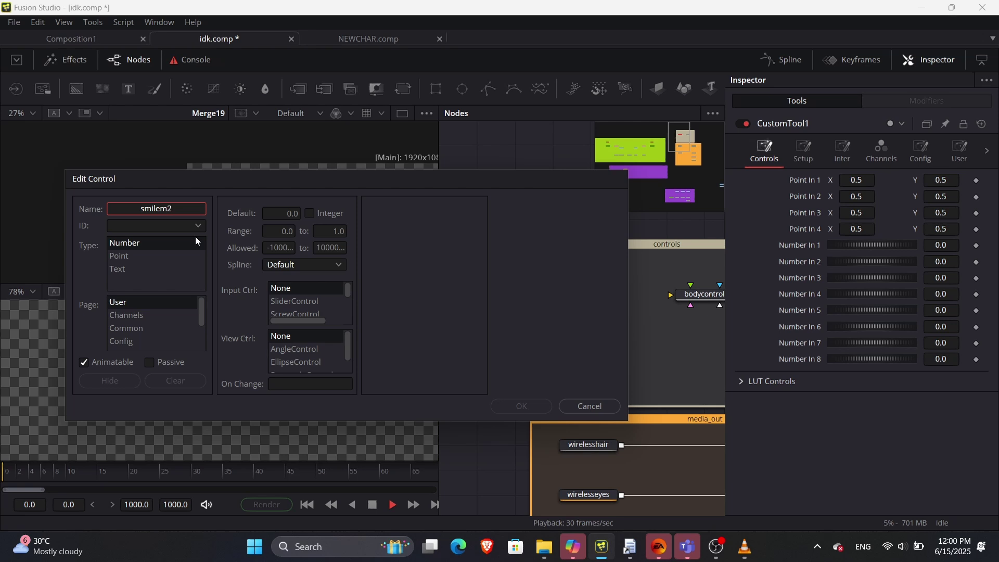
scroll(294, 318, down, 1)
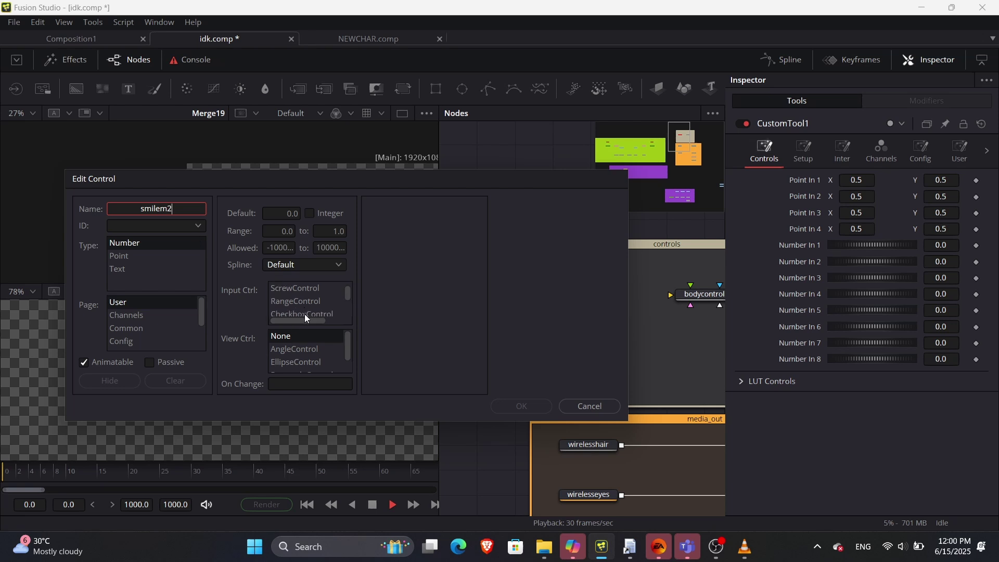
click(306, 314)
click(309, 212)
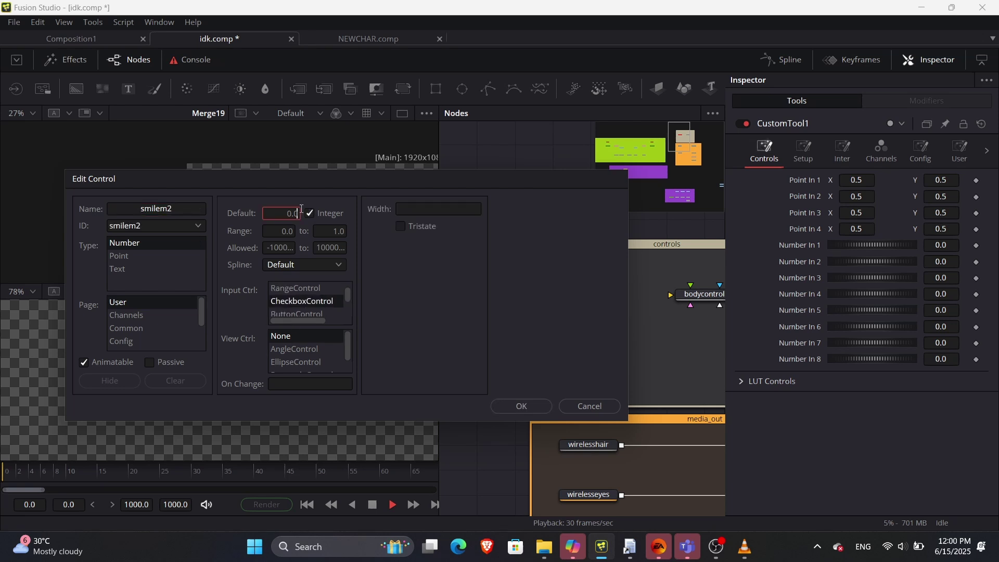
click(512, 404)
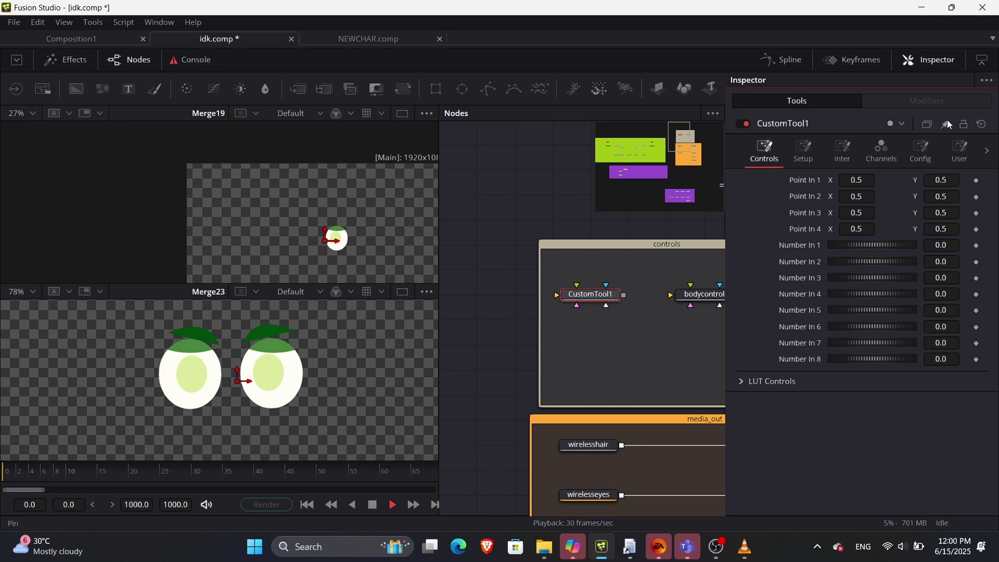
- Keep CustomTool1's user controls pinned and link the Blend of Merge21 to the sad-m1 checkbox by expression
click(960, 148)
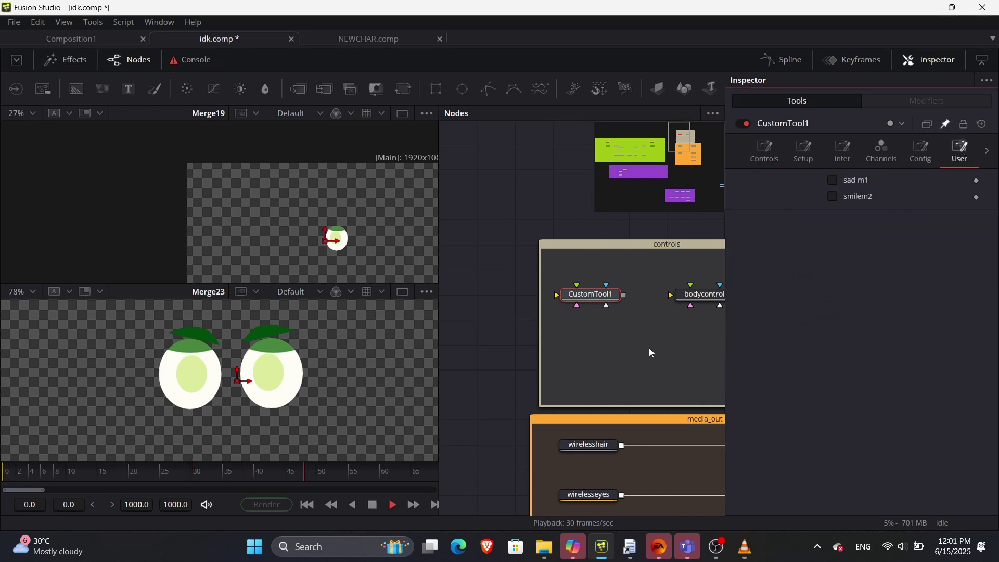
click(678, 198)
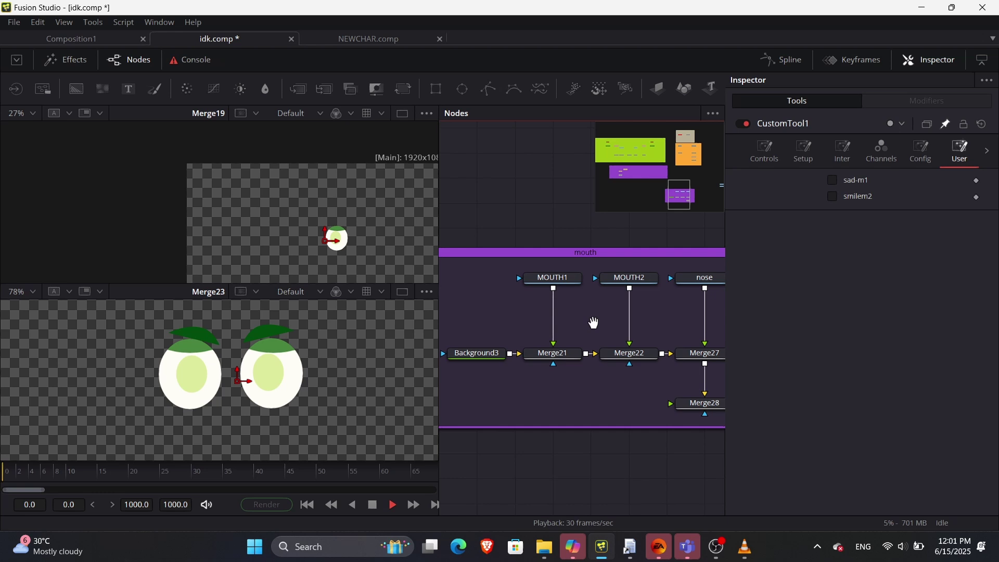
click(533, 351)
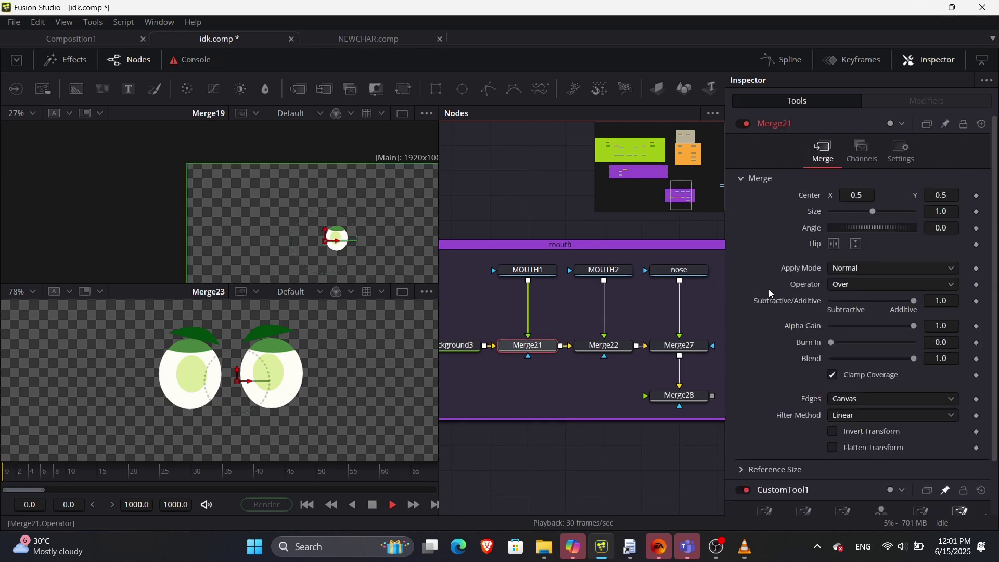
right_click(811, 361)
click(846, 513)
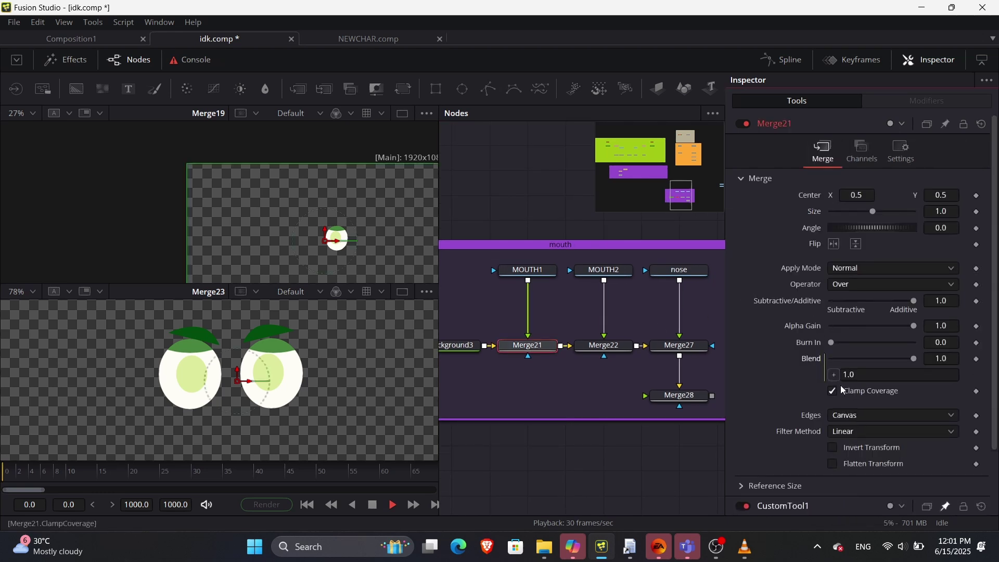
drag(834, 375, 851, 493)
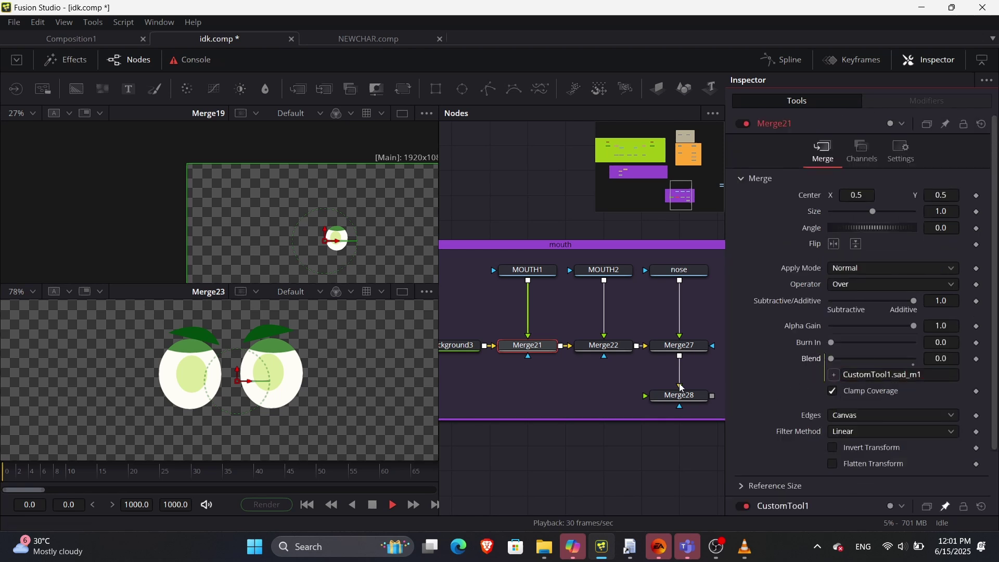
- Link the Blend of Merge22, which carries MOUTH2, to the smilem2 checkbox by expression
click(592, 349)
scroll(779, 394, down, 1)
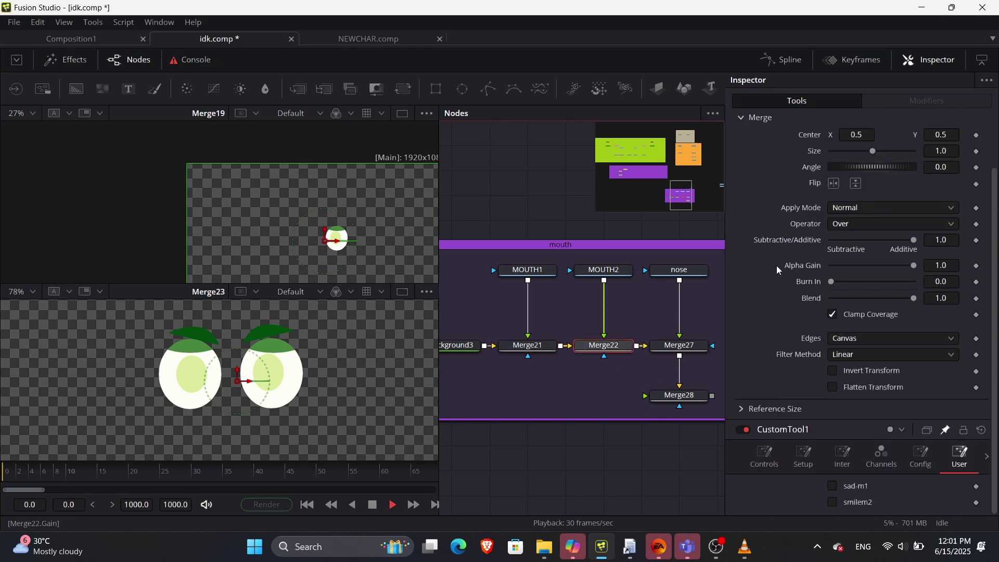
right_click(806, 298)
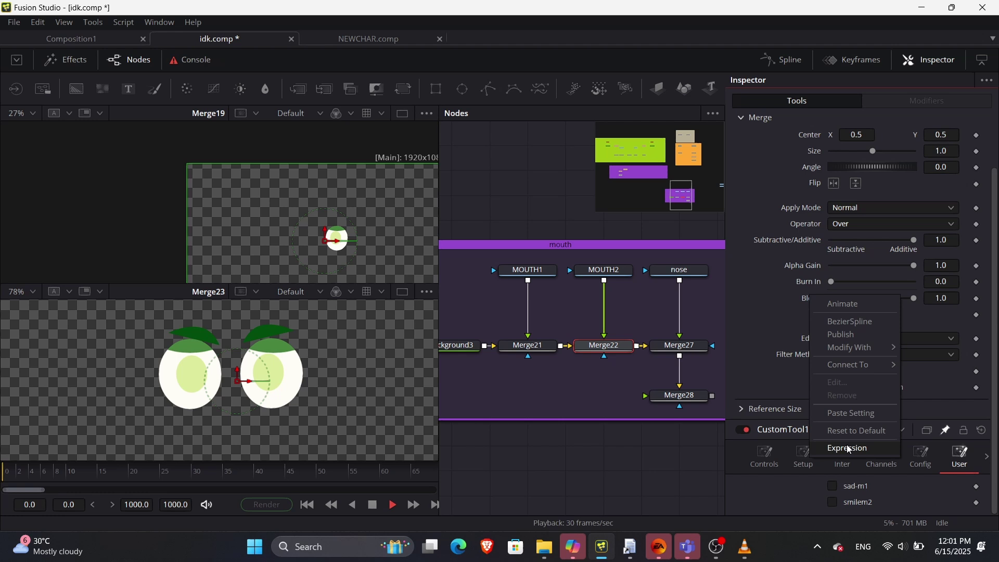
click(838, 447)
drag(819, 378, 859, 502)
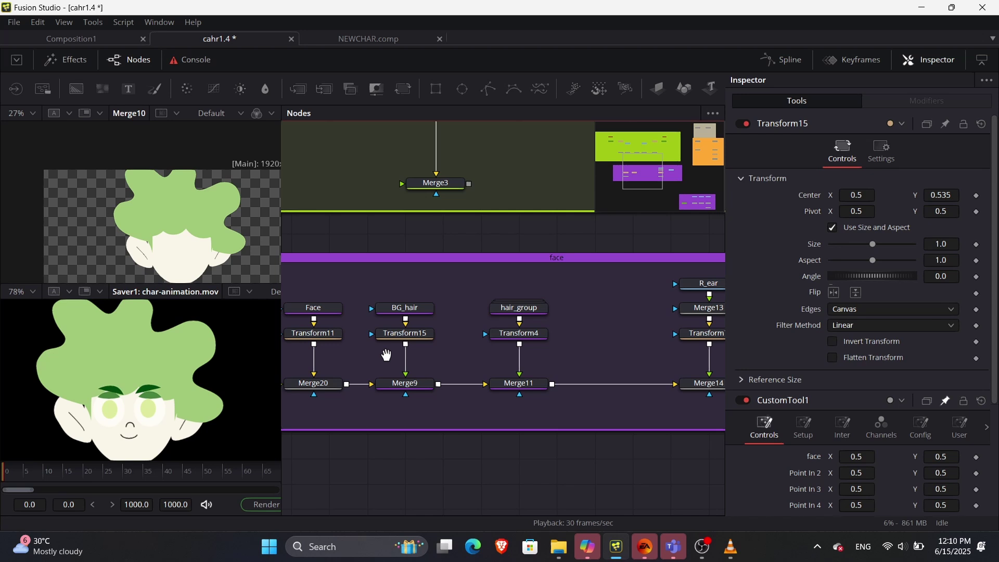
- Link the Center of Transform11 under the Face node to CustomTool1's face point by expression
scroll(390, 352, left, 3)
click(400, 337)
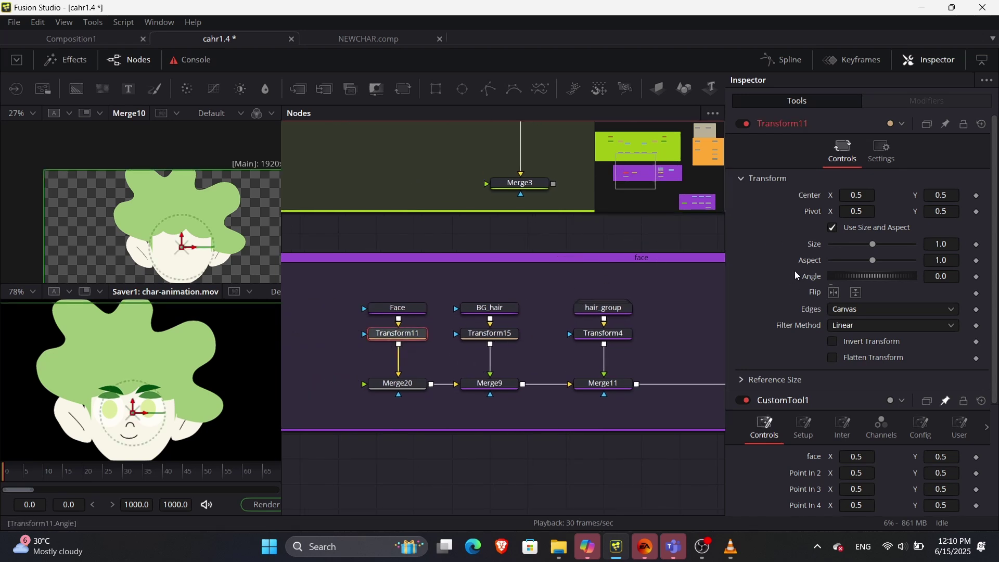
right_click(803, 202)
click(833, 336)
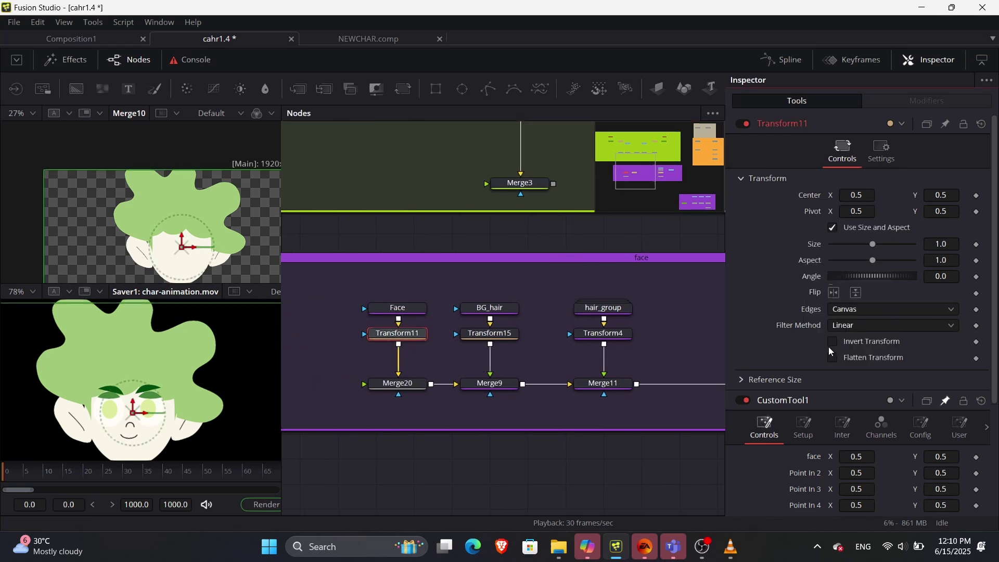
drag(833, 217, 817, 476)
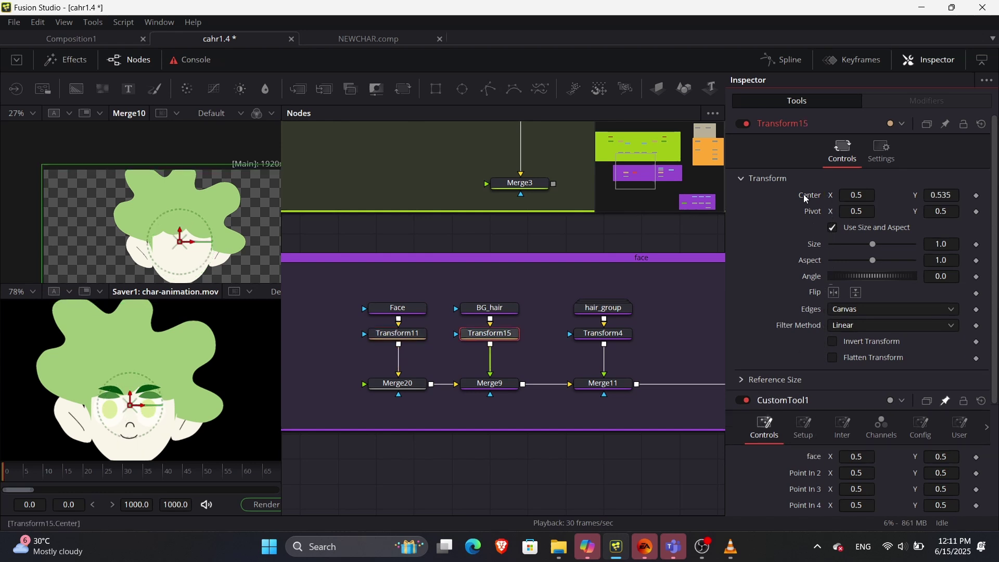
- Link the Center of Transform15 under BG_hair to CustomTool1's face point by expression
right_click(805, 198)
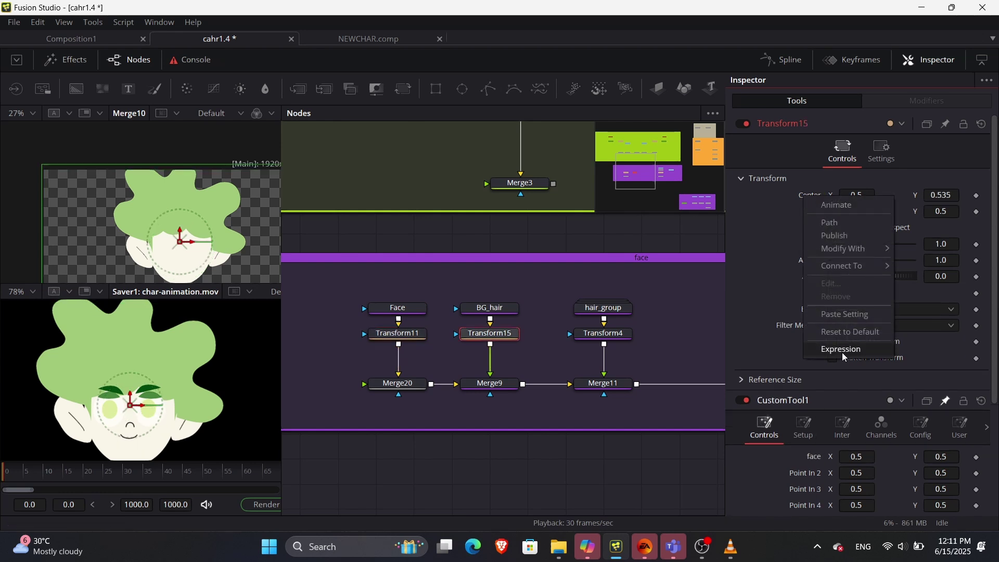
click(842, 350)
drag(834, 218, 818, 474)
- Link the Center of Transform4 under hair_group to the face point with the expression CustomTool1.PointIn1
click(603, 333)
right_click(807, 197)
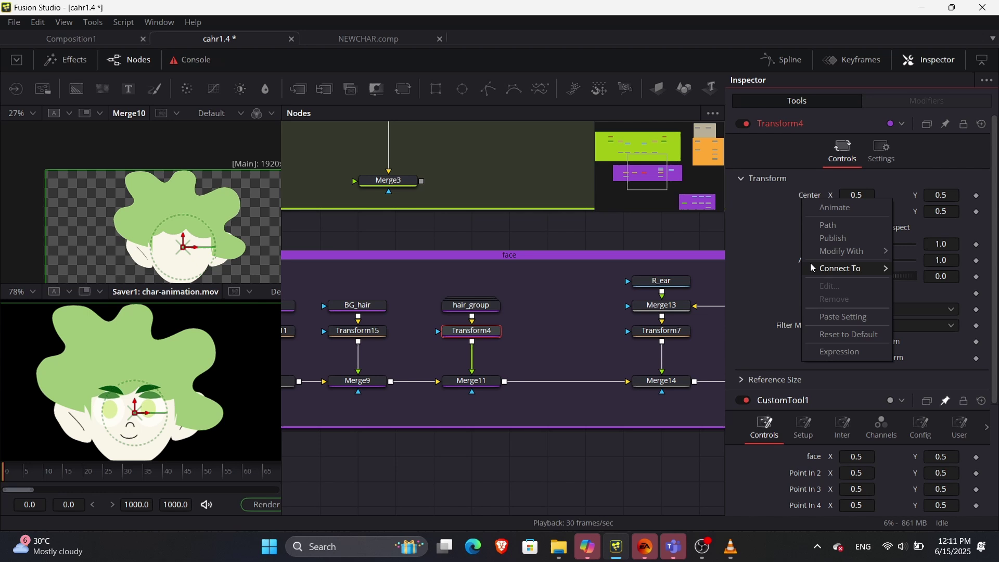
click(838, 351)
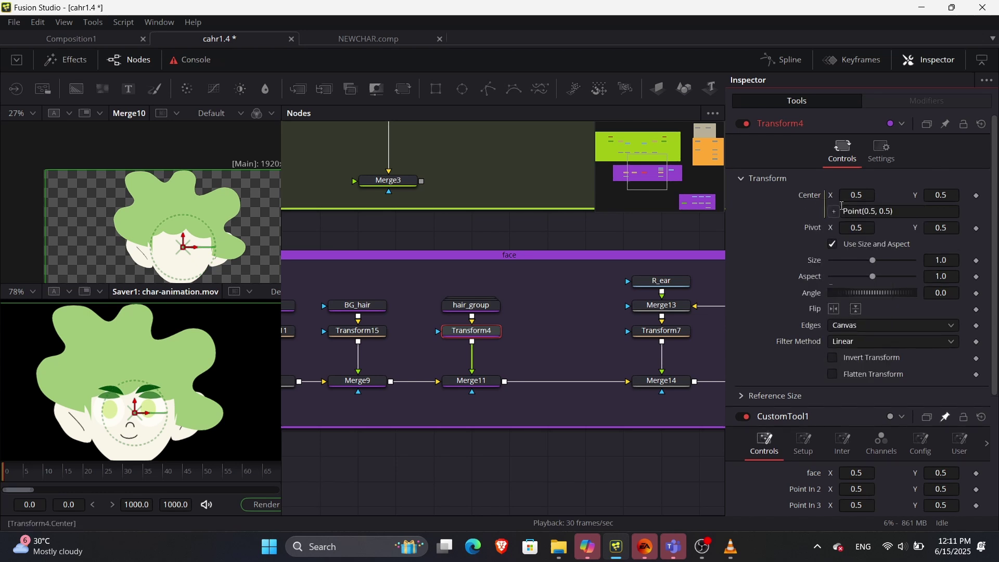
drag(834, 212, 818, 473)
- Link the Center of Transform7 under the merged ear layers to the face point with the expression CustomTool1.PointIn1
drag(583, 327, 429, 343)
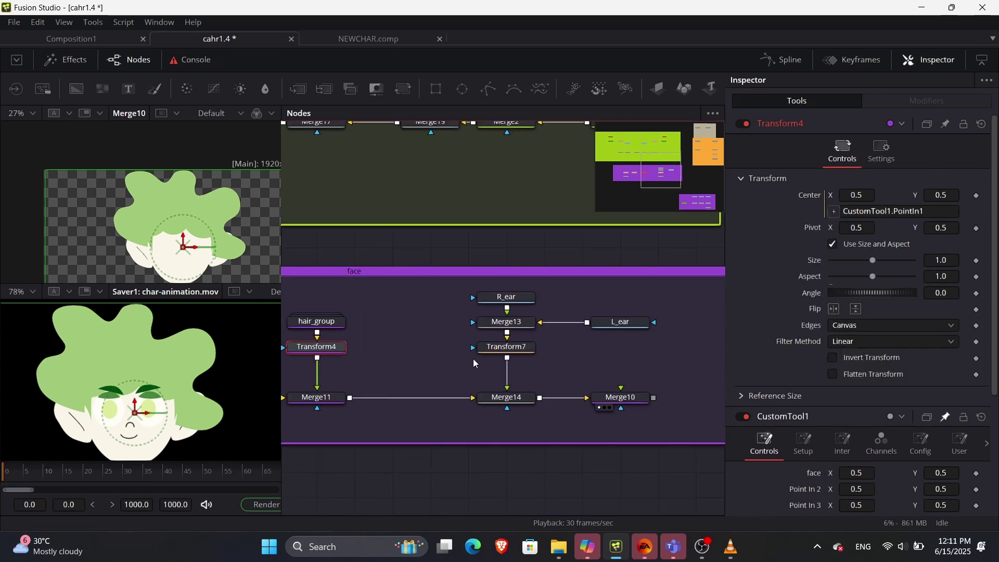
click(499, 347)
right_click(804, 196)
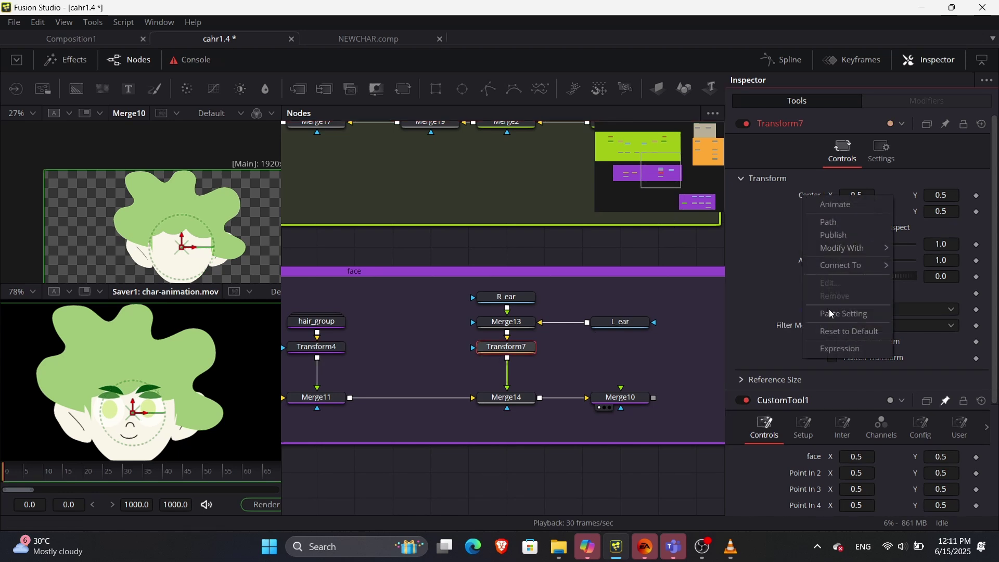
click(839, 349)
drag(832, 214, 821, 474)
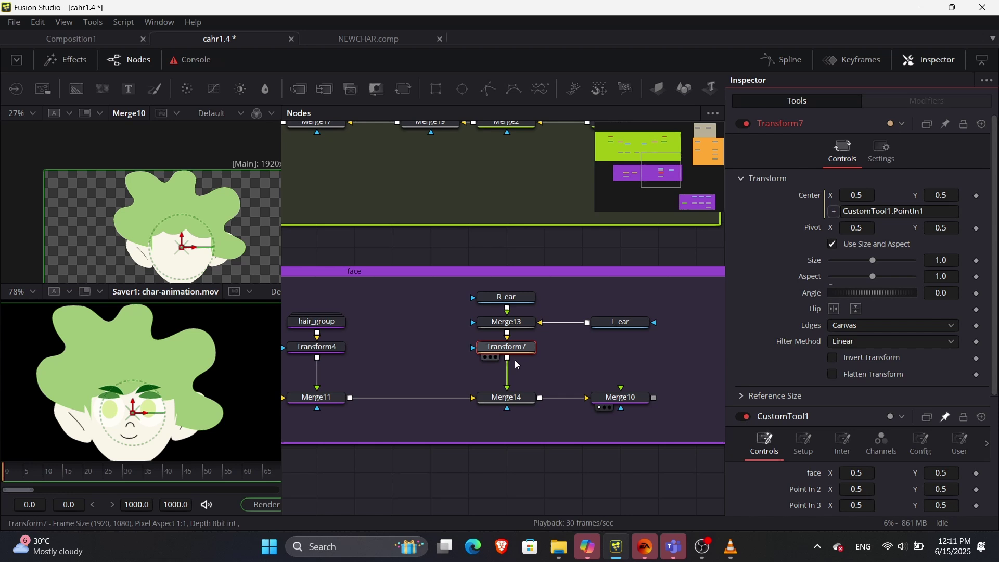
- Turn on Invert Transform for Transform15 under BG_hair
drag(494, 322, 711, 289)
drag(523, 308, 557, 292)
click(501, 298)
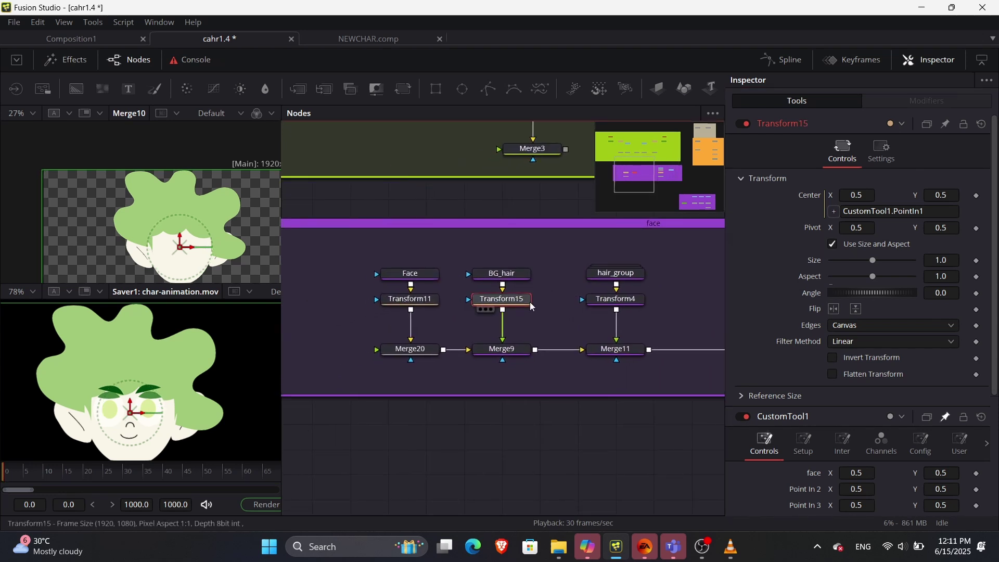
click(835, 358)
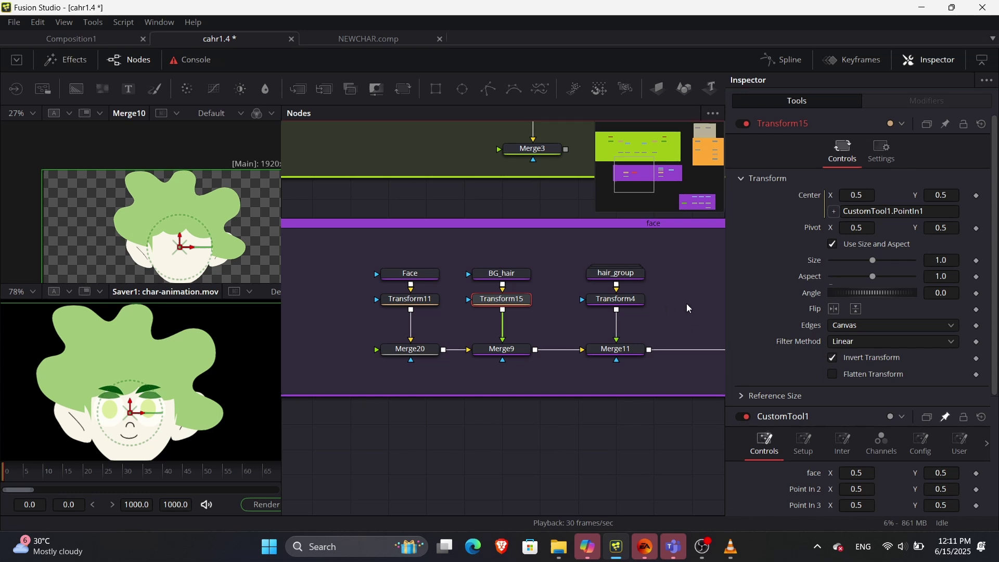
- Turn on Invert Transform for Transform7 under the ears
drag(672, 315, 419, 319)
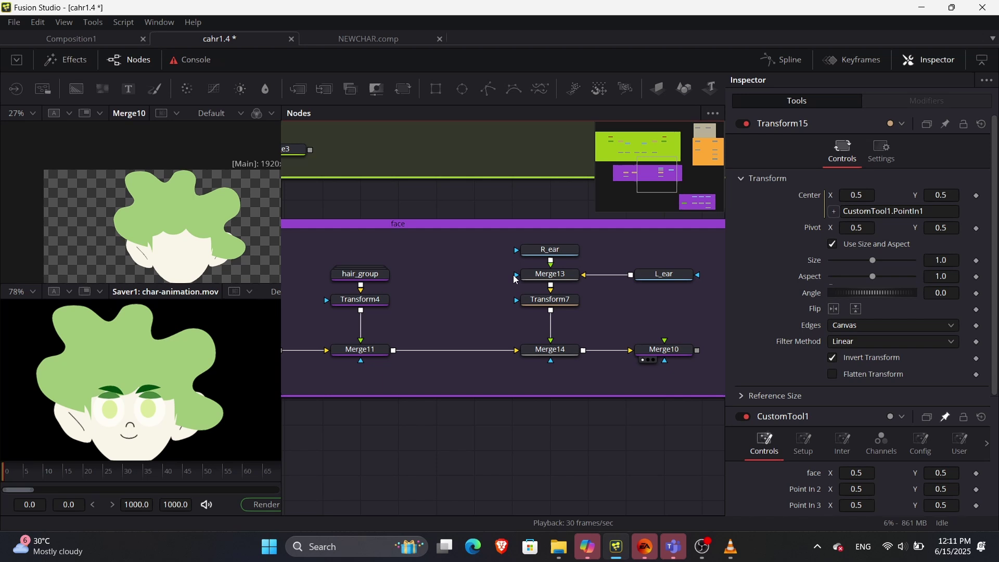
click(550, 300)
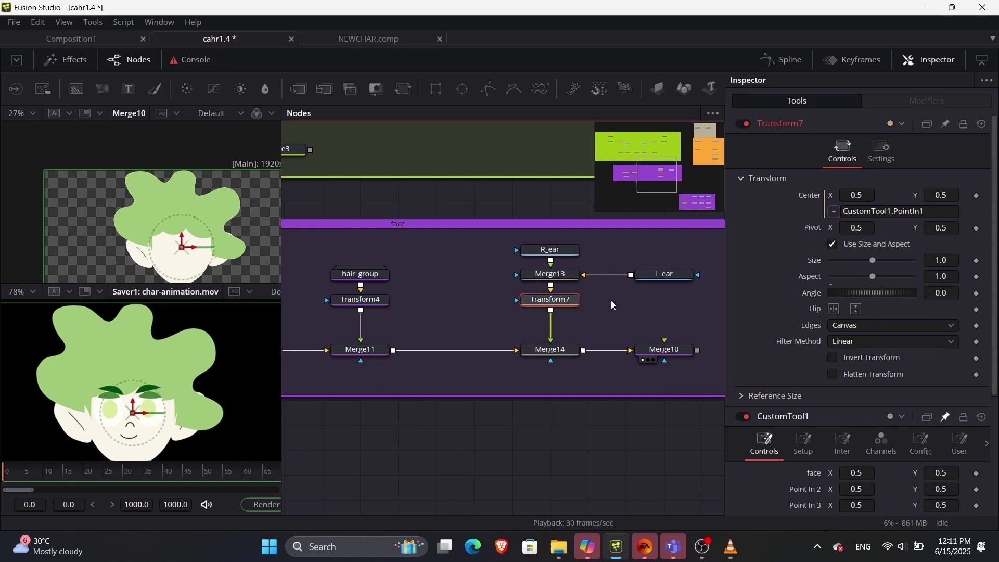
click(837, 359)
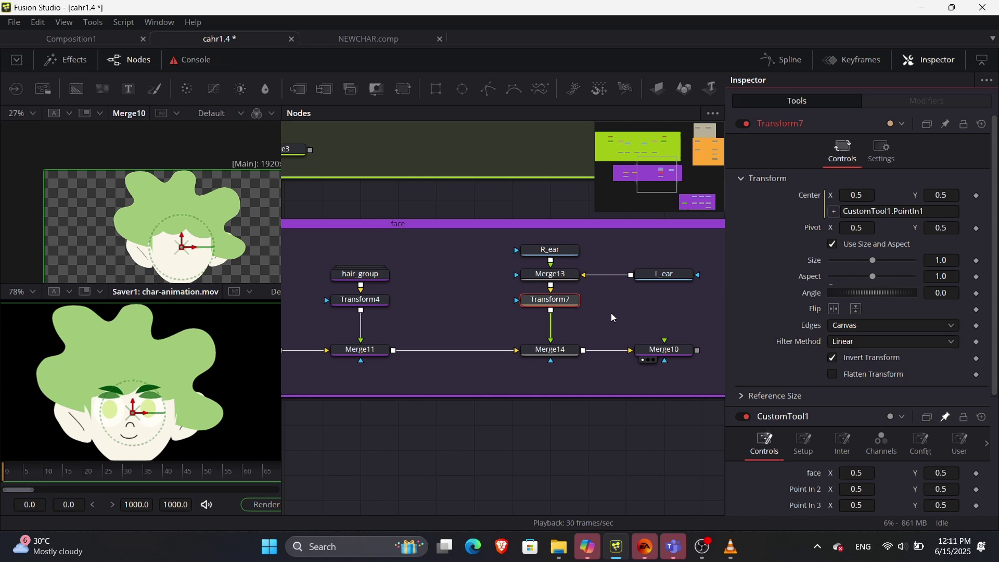
click(658, 314)
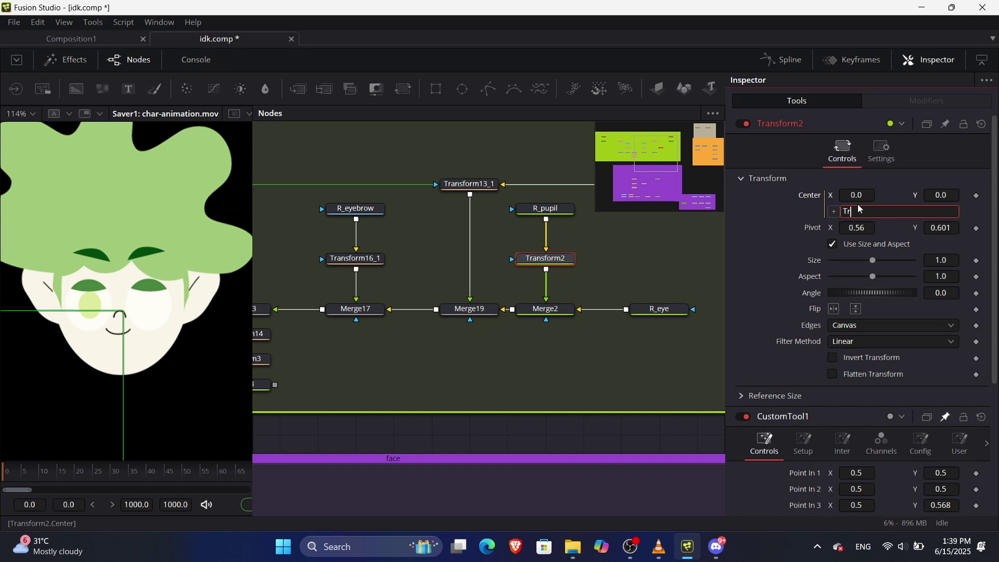
- Link the Center of Transform2 under R_pupil to the other pupil with the expression Transform1.Center
text(1.Center)
key(Return)
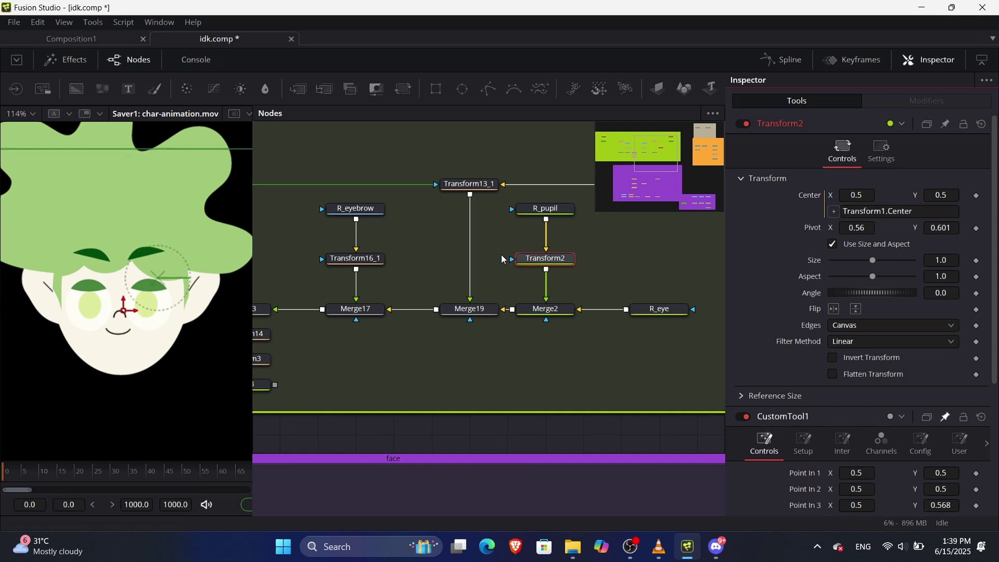
click(501, 255)
- Link the Center of Transform1 under L_pupil to CustomTool1's Point In 2 by expression
drag(527, 278, 703, 267)
drag(341, 306, 496, 287)
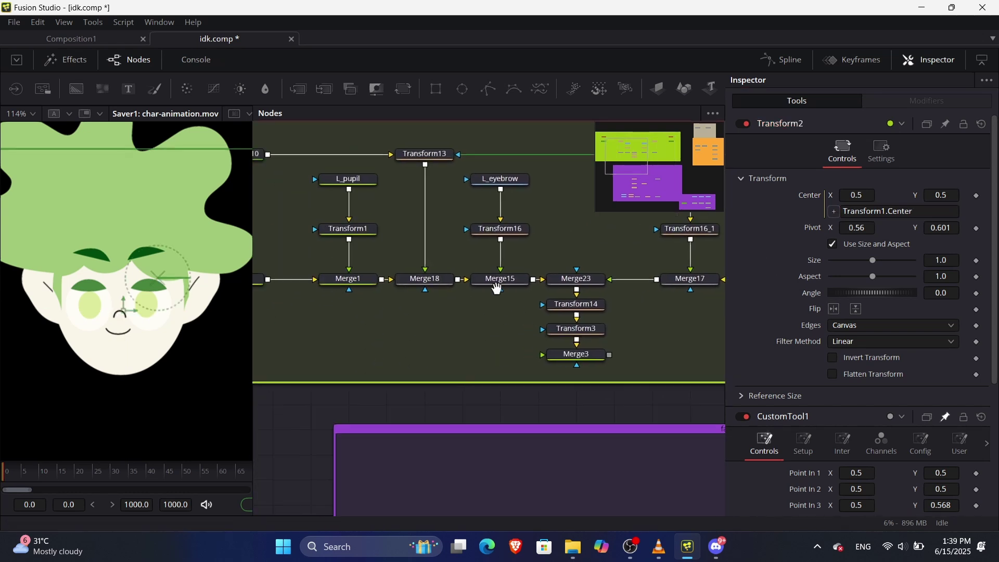
scroll(497, 287, left, 3)
click(505, 250)
mouse_move(941, 196)
mouse_down()
mouse_move(930, 195)
mouse_move(953, 195)
mouse_move(936, 195)
mouse_up()
right_click(817, 197)
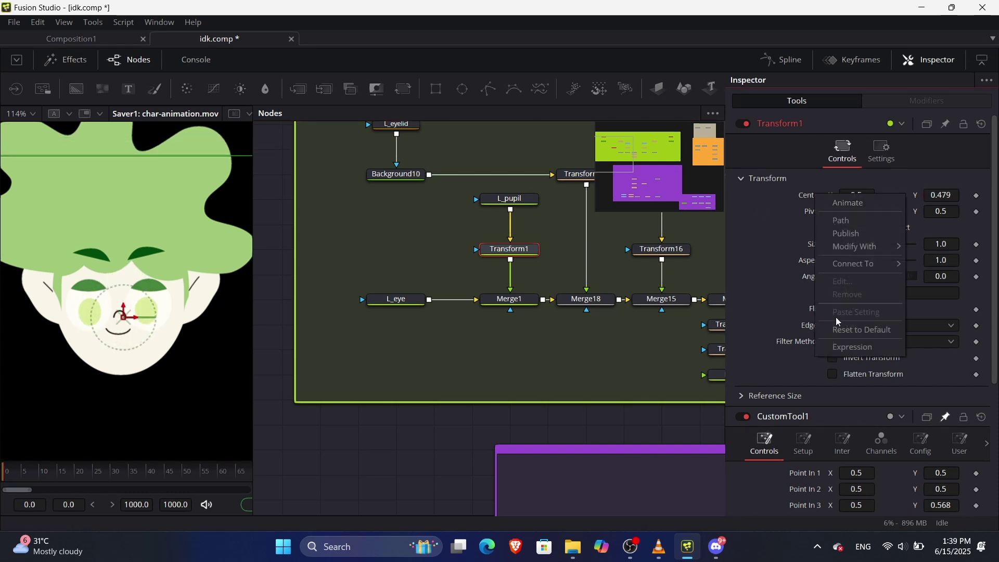
click(836, 347)
drag(833, 212, 809, 301)
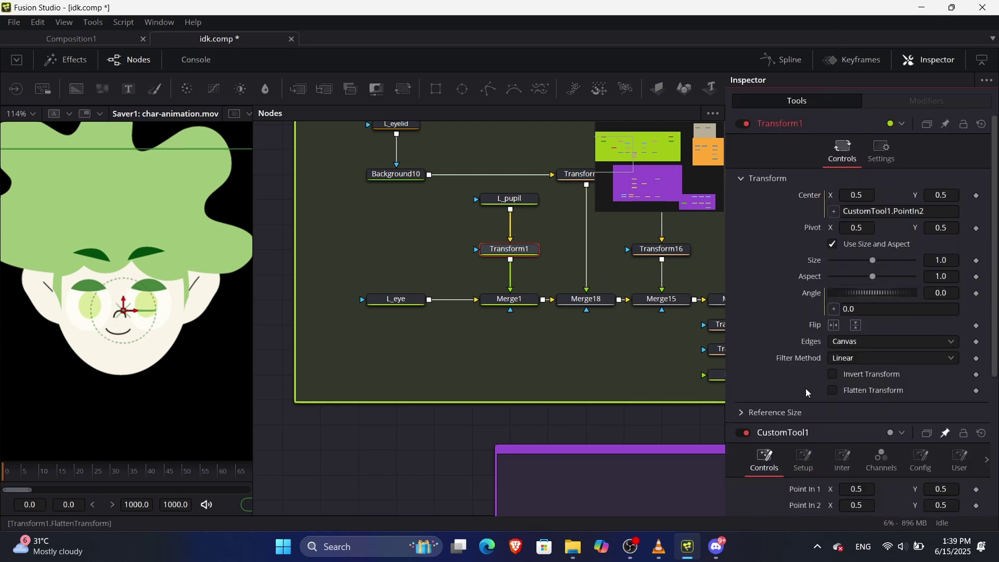
- Adjust CustomTool1's point controls, setting Point In 1 to 0.496, 0.517 and the Y of Point In 3 to 0.506
scroll(855, 374, down, 4)
drag(949, 303, 942, 329)
drag(943, 281, 946, 281)
- Turn on the keyframed smilem2 checkbox in CustomTool1's user controls
right_click(464, 232)
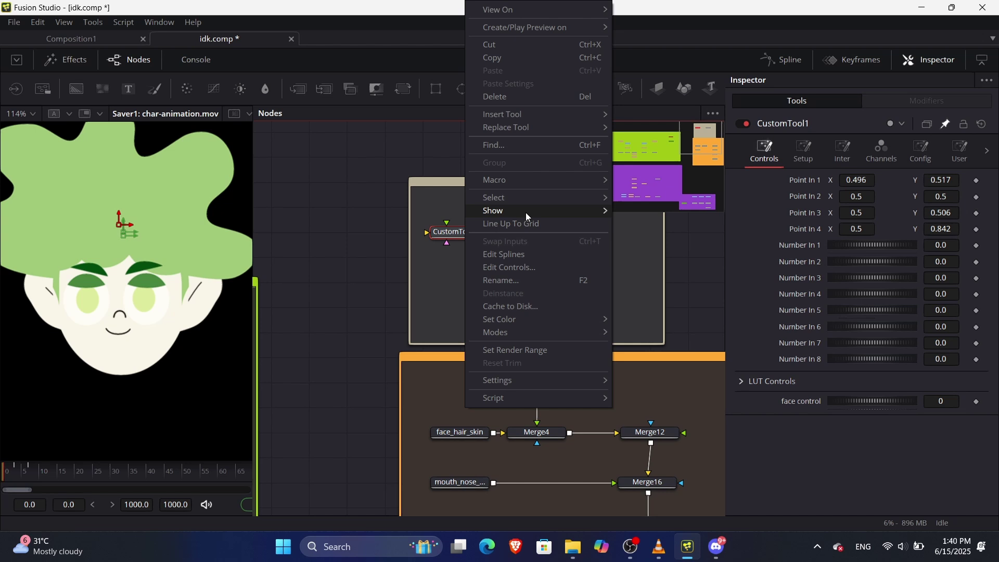
click(638, 284)
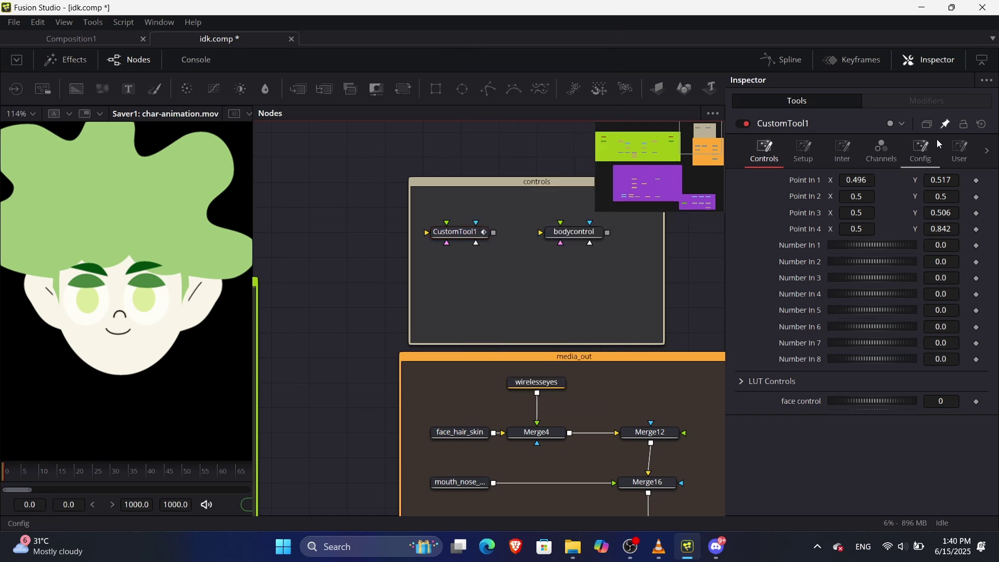
click(958, 150)
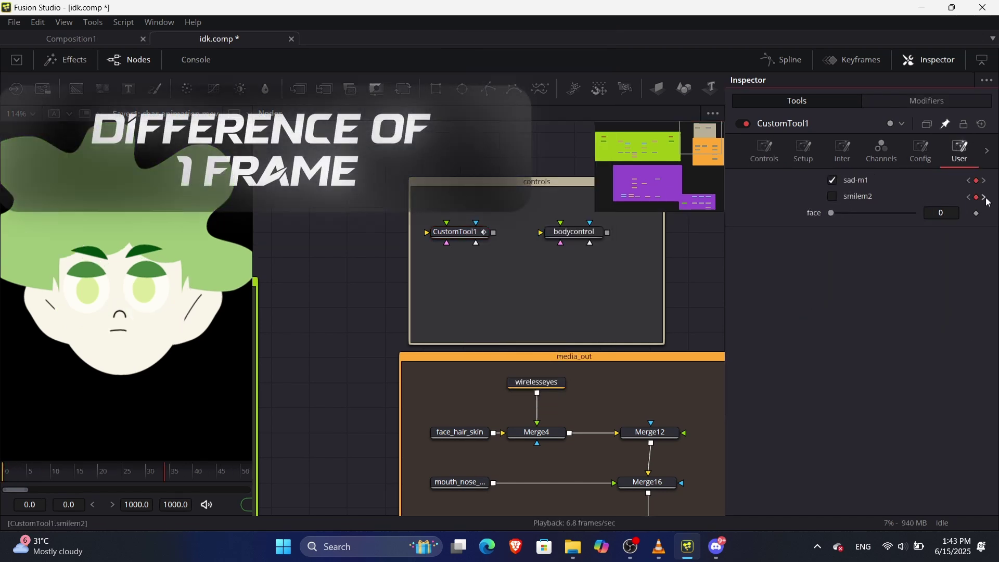
click(832, 197)
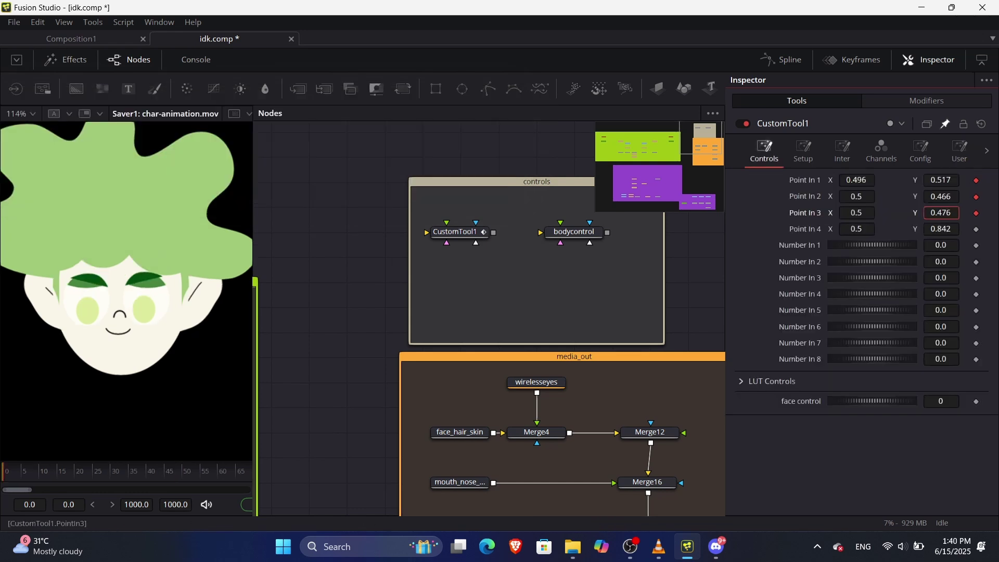
- At frame 0, set the Y of Point In 3 to 0.485 and keyframe Point In 4 with Y at 0.853
key(Up)
key(Up)
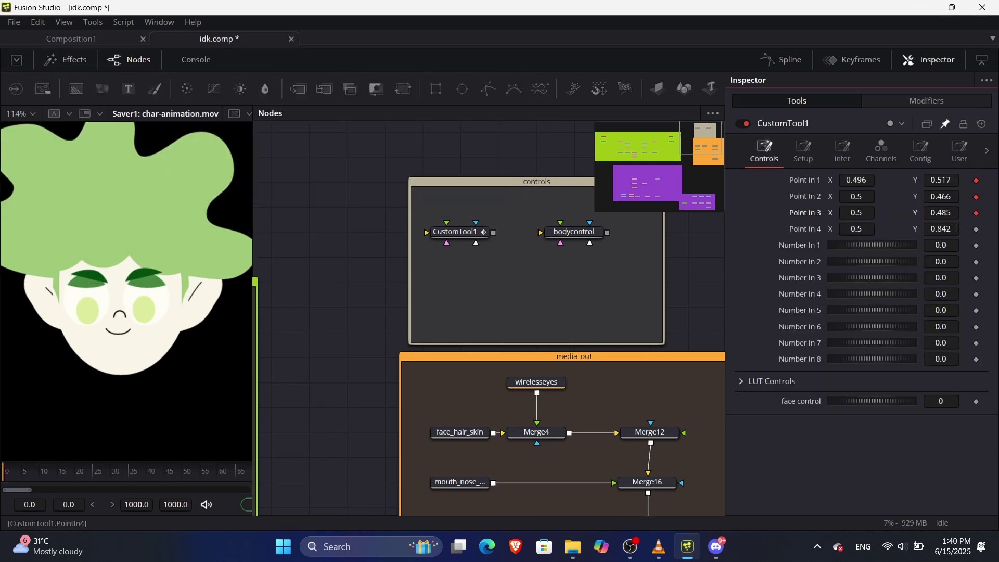
click(975, 230)
mouse_move(940, 229)
mouse_down()
mouse_move(909, 229)
mouse_move(945, 229)
mouse_up()
key(Down)
key(Up)
key(Up)
key(Up)
key(Up)
key(Up)
key(Up)
key(Up)
key(Up)
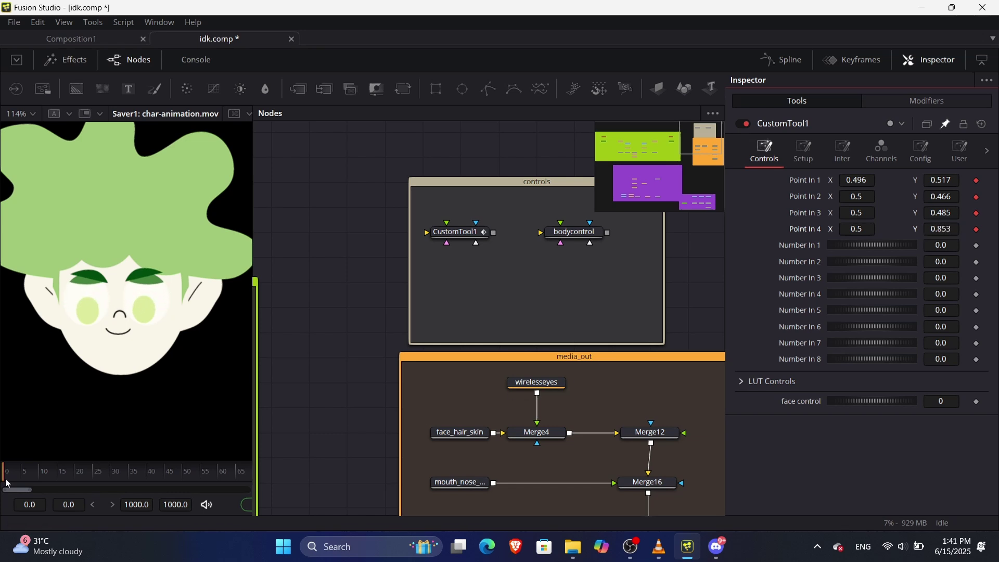
- At frame 10, set the Y of Point In 3 to 0.495 and of Point In 4 to 0.747 to close the eyelids
scroll(29, 473, up, 2)
click(52, 473)
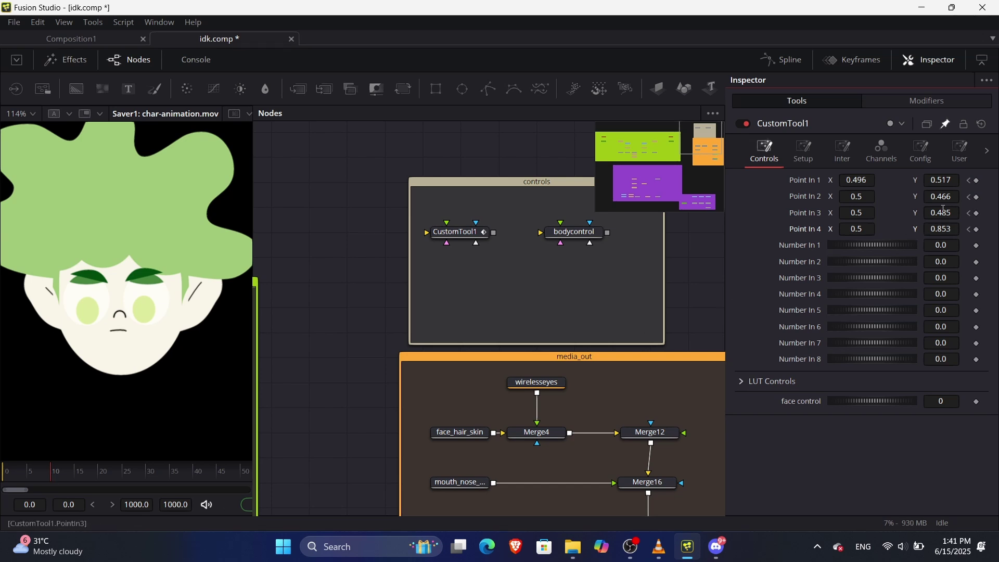
drag(943, 211, 902, 234)
- At about frame 13, set the Y of Point In 4 to 0.839 to reopen the eyelids
click(65, 476)
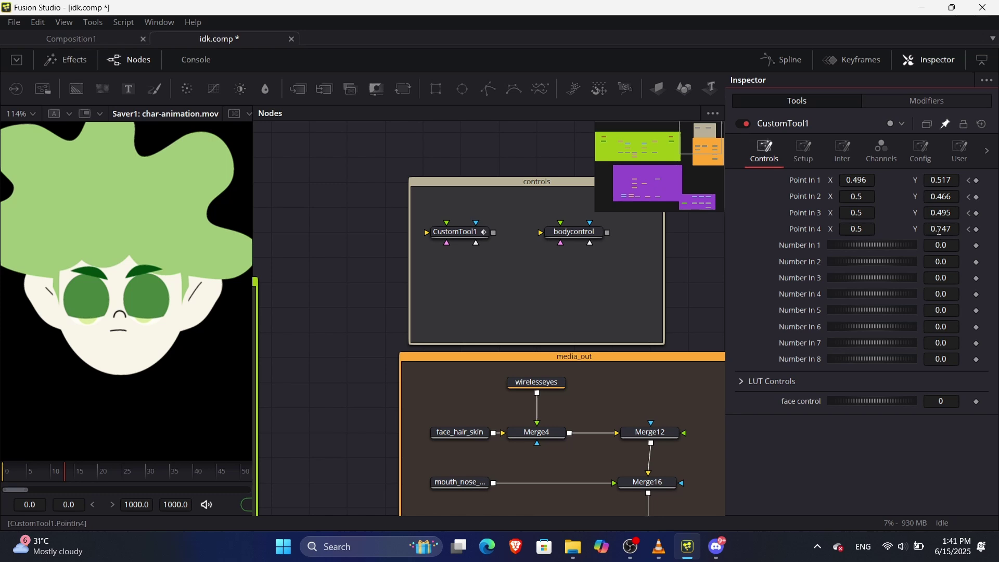
drag(939, 231, 986, 230)
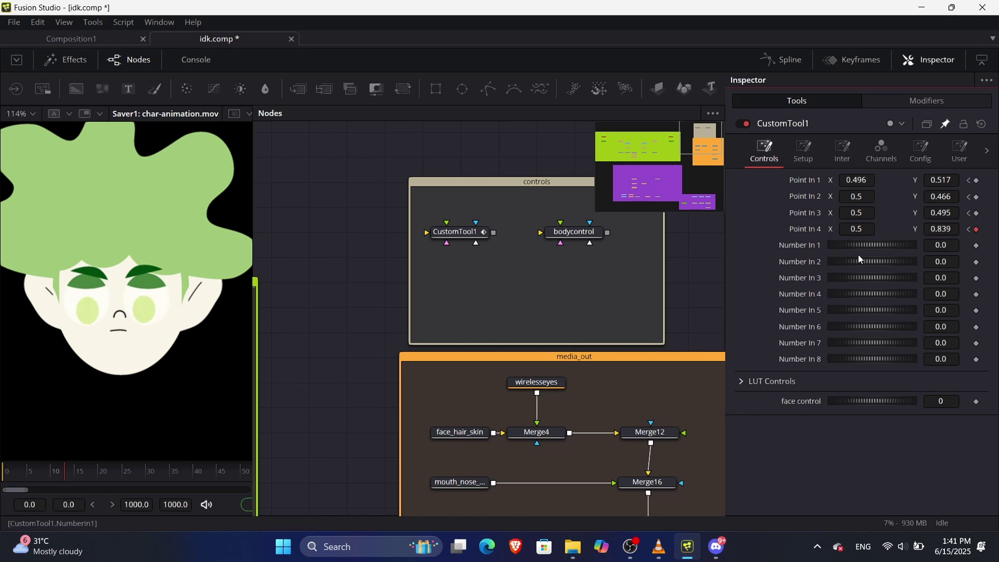
- Review the blink from the start of the timeline and set the Y of Point In 3 to 0.5 at frame 10
click(5, 470)
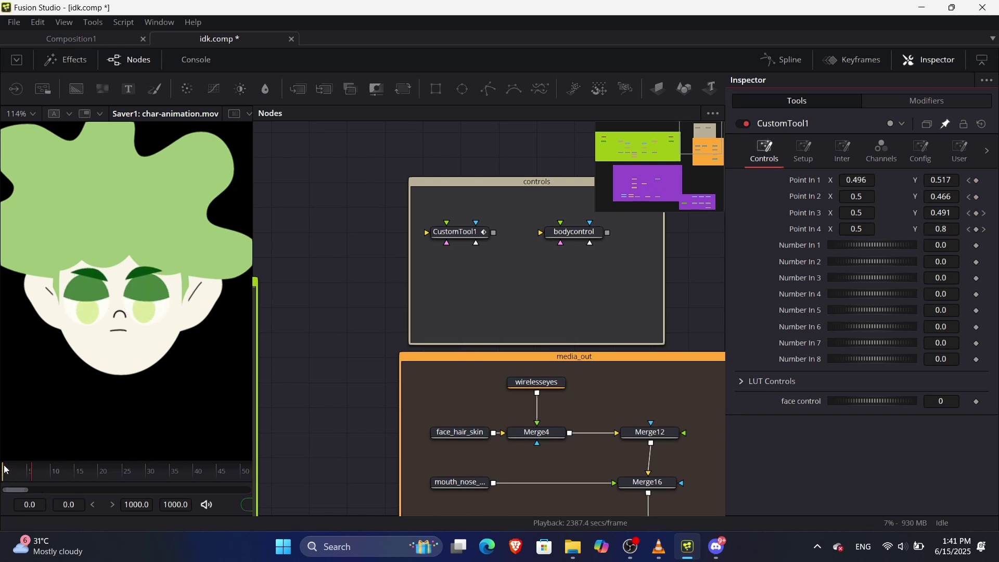
click(80, 471)
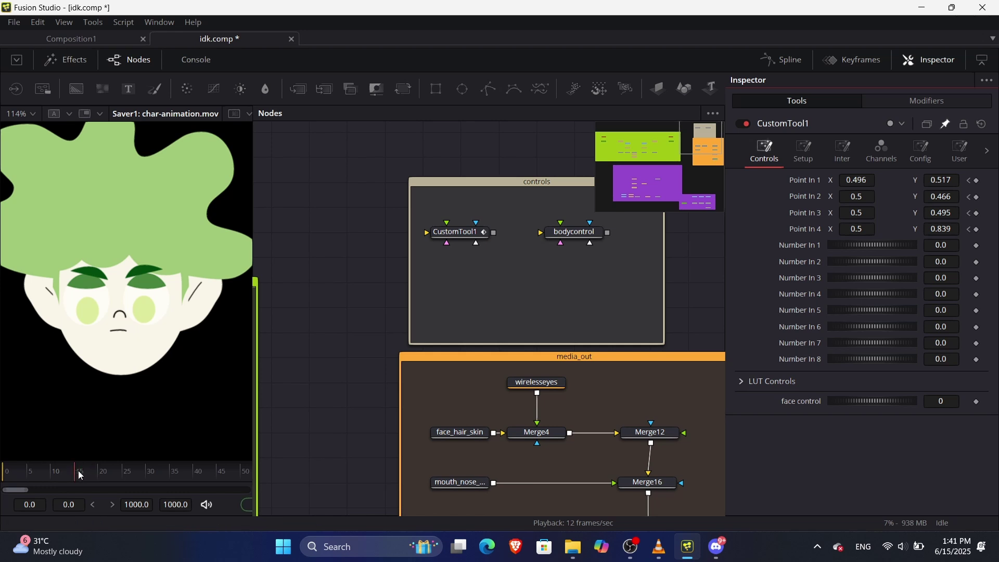
drag(930, 229, 871, 275)
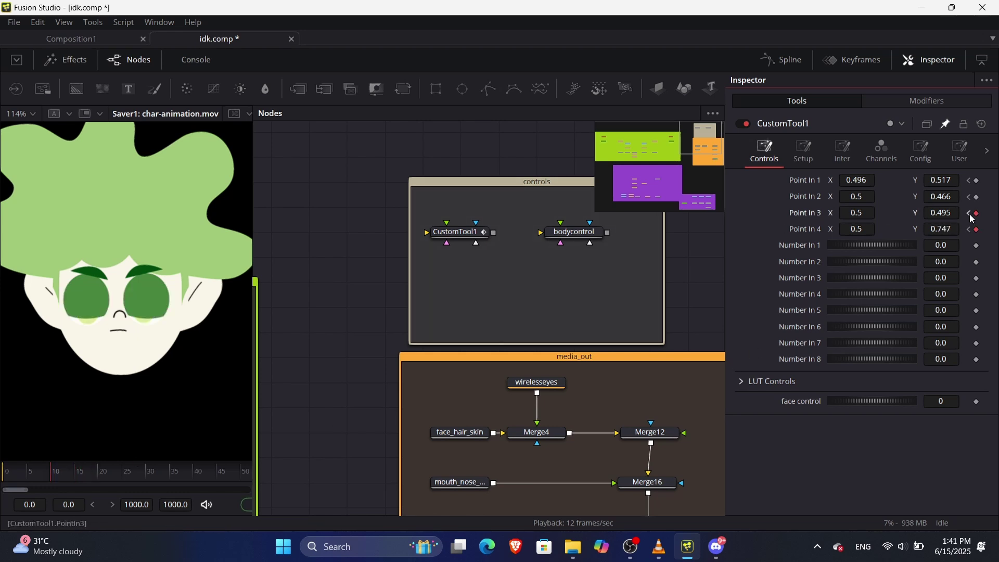
mouse_move(941, 213)
mouse_down()
mouse_move(922, 213)
mouse_move(944, 213)
mouse_up()
- Rename CustomTool1's Point 3 control as eyebrows
click(919, 151)
click(743, 240)
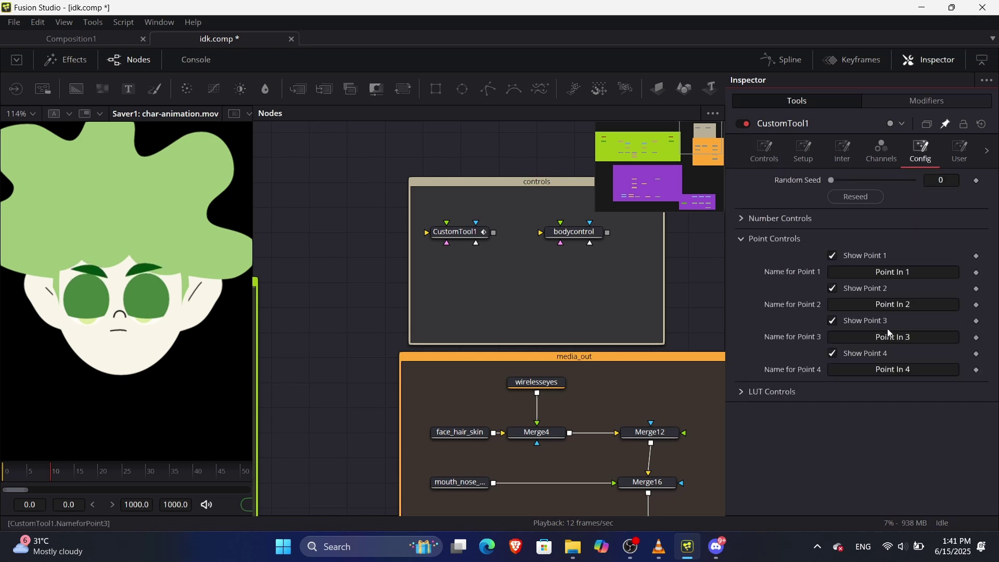
double_click(923, 335)
key(ctrl+a)
key(BackSpace)
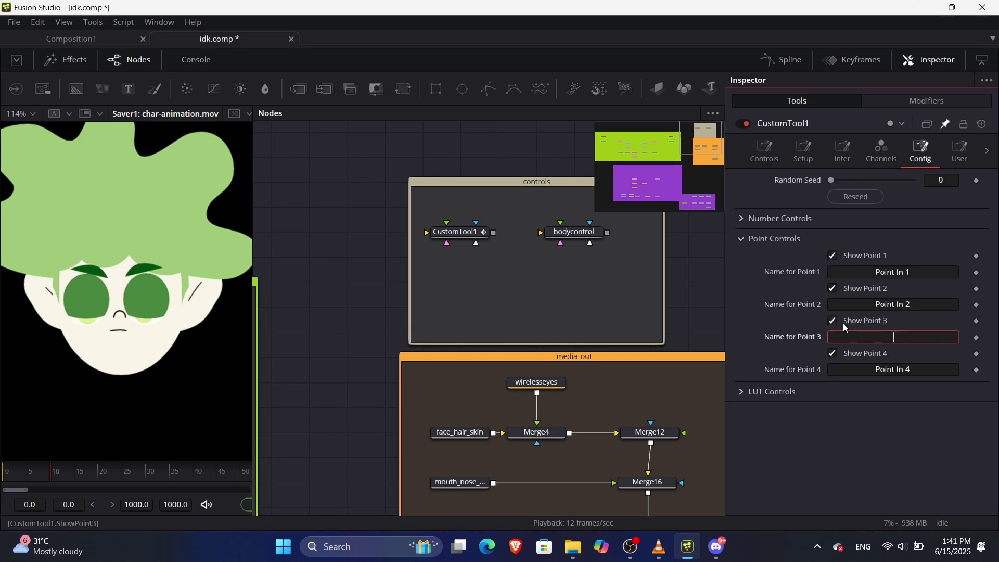
text(eyebrows)
key(Tab)
- Rename CustomTool1's Point 4 control as eyelid
key(BackSpace)
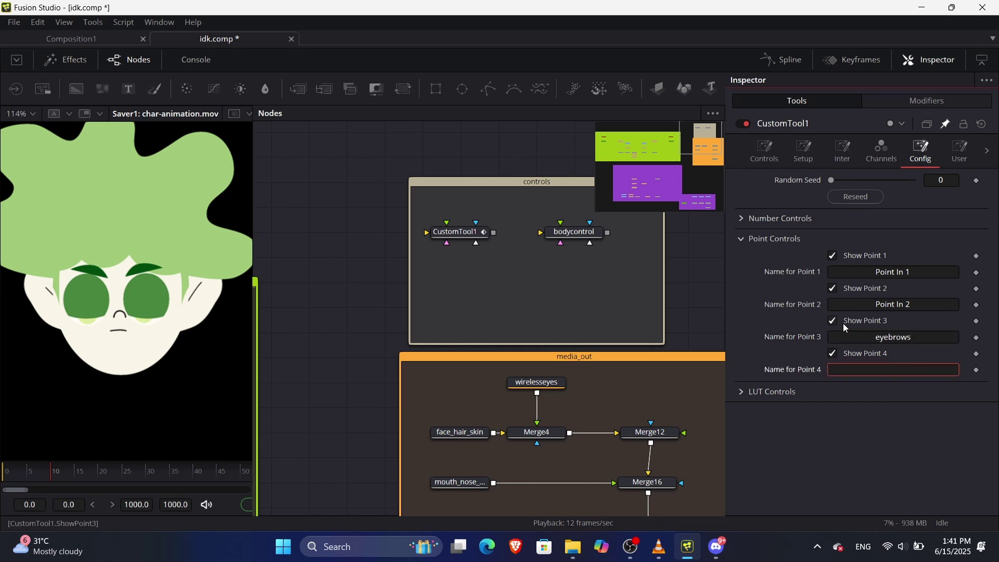
text(eyes)
key(BackSpace)
key(BackSpace)
key(BackSpace)
text(yelid)
- Set the Y of the eyelid point to 0.775 at frame 10
click(803, 151)
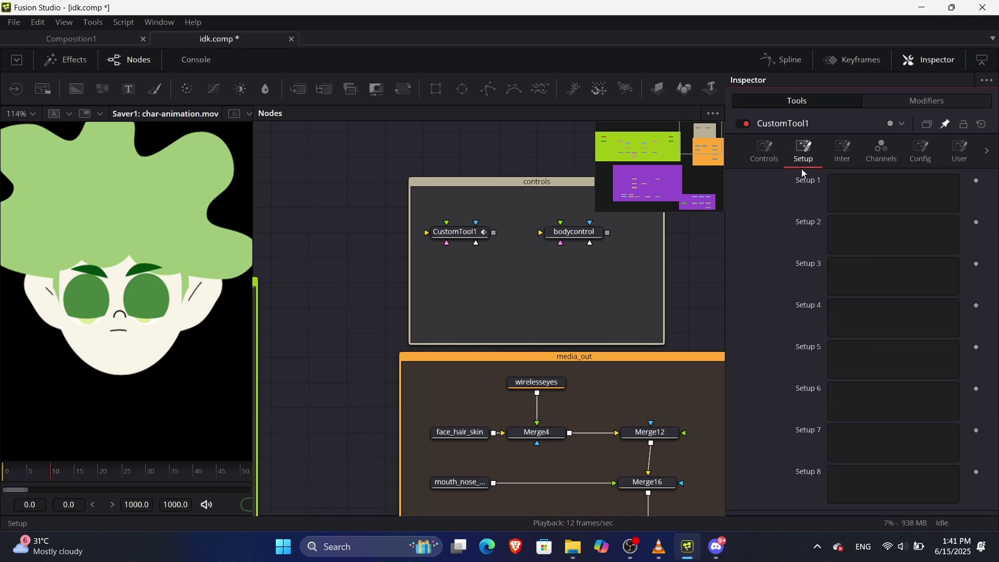
click(773, 167)
drag(947, 226, 961, 227)
- Try the Y of Point In 2 and rename CustomTool1's Point 2 control as pupil
click(931, 159)
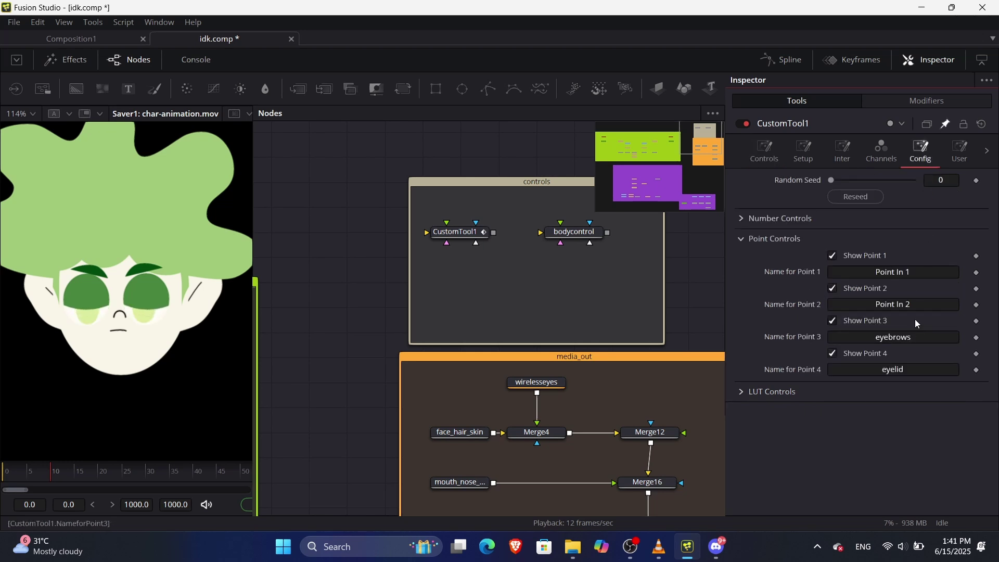
click(766, 155)
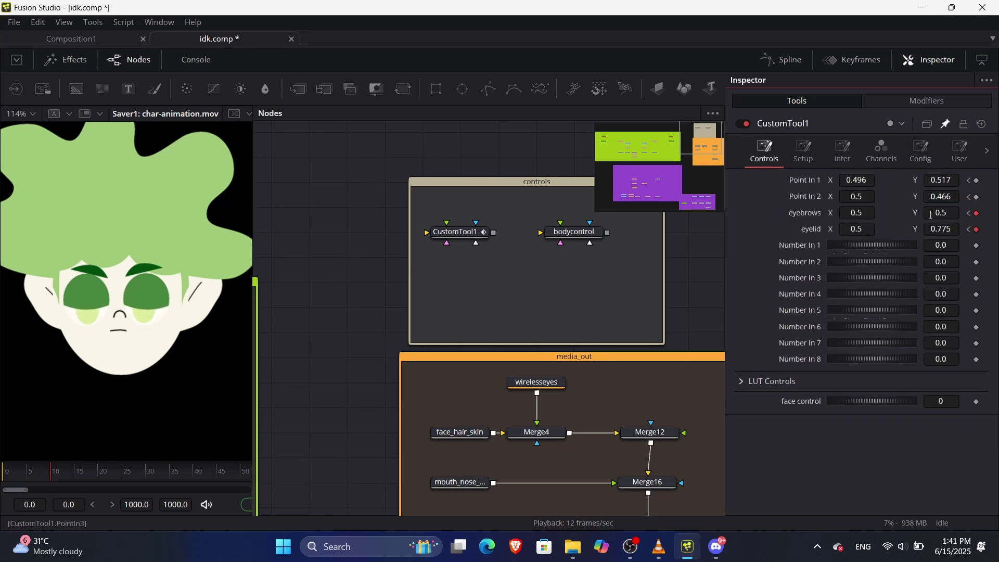
drag(940, 199, 935, 196)
click(911, 148)
click(901, 303)
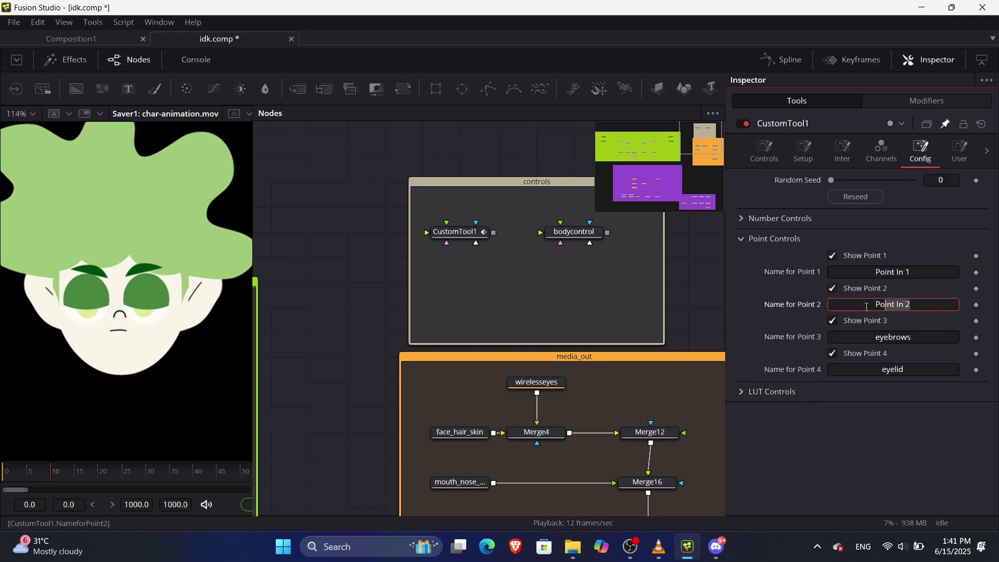
key(BackSpace)
text(pupil)
key(Return)
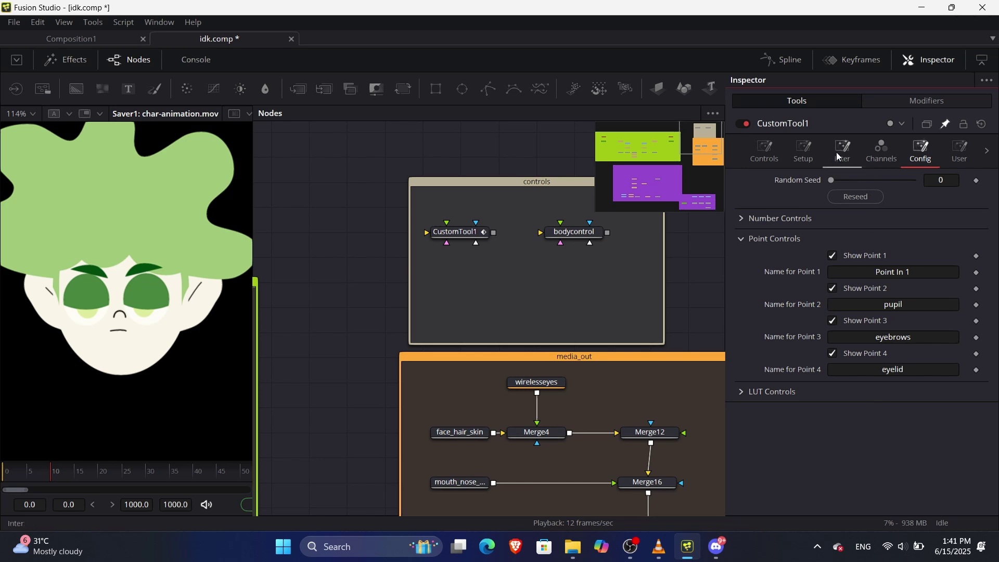
- Rename CustomTool1's Point 1 control as face
click(765, 151)
click(926, 152)
click(846, 274)
key(BackSpace)
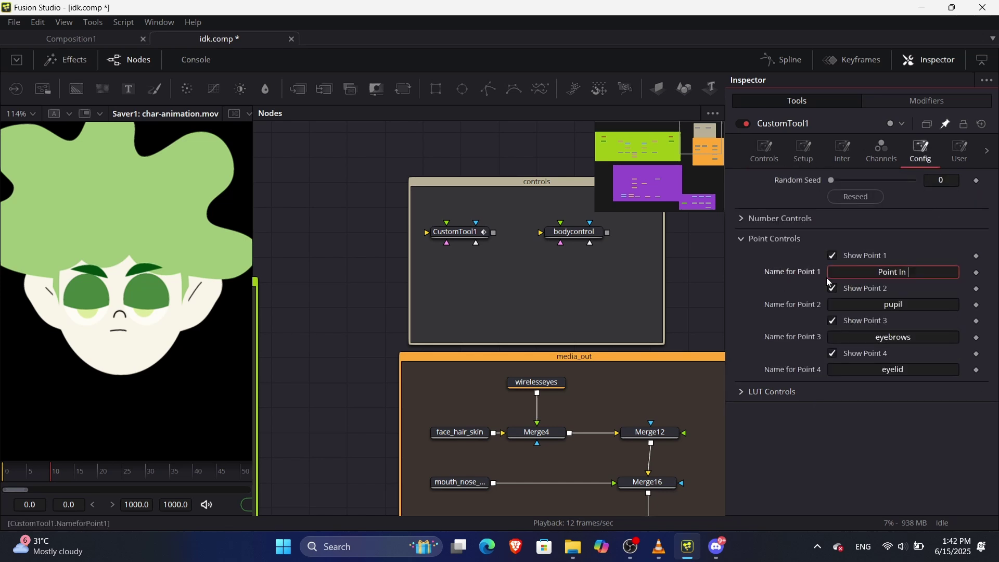
text(face)
key(ctrl+a)
key(BackSpace)
text(face)
click(865, 459)
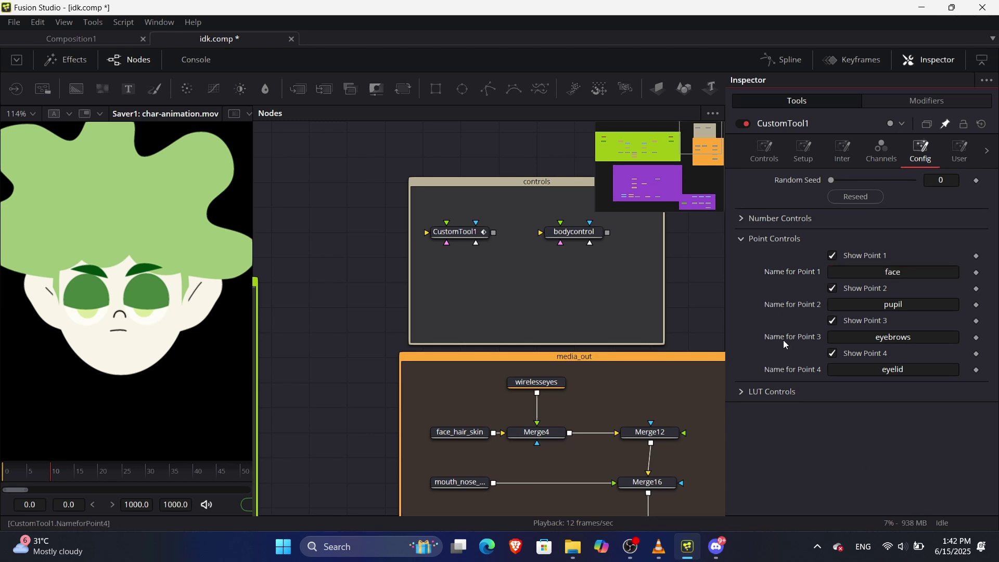
- Set the Y of CustomTool1's face point to 0.545 at frame 10 and preview the motion from the start
click(771, 155)
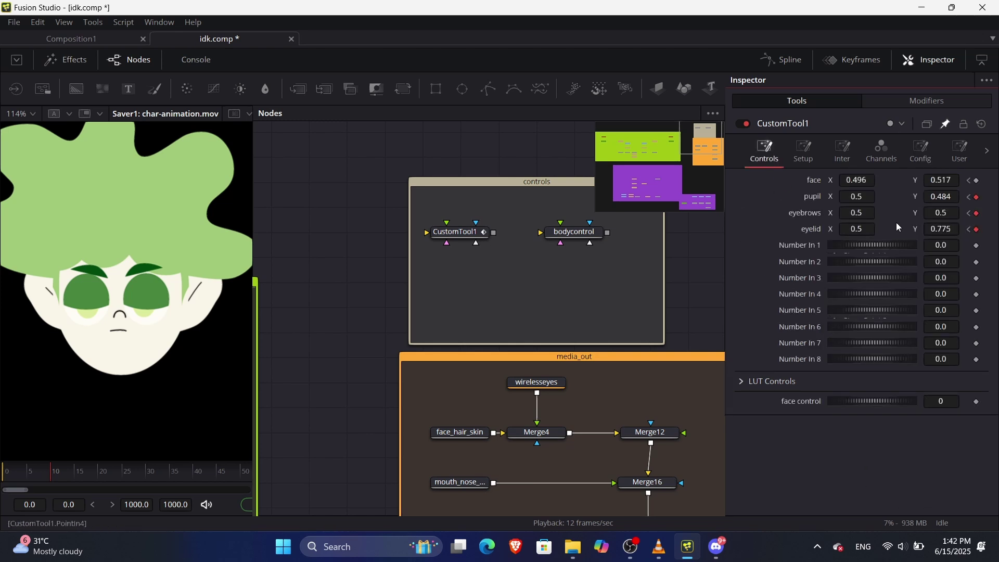
mouse_move(938, 181)
mouse_down()
mouse_move(953, 181)
mouse_move(941, 180)
mouse_up()
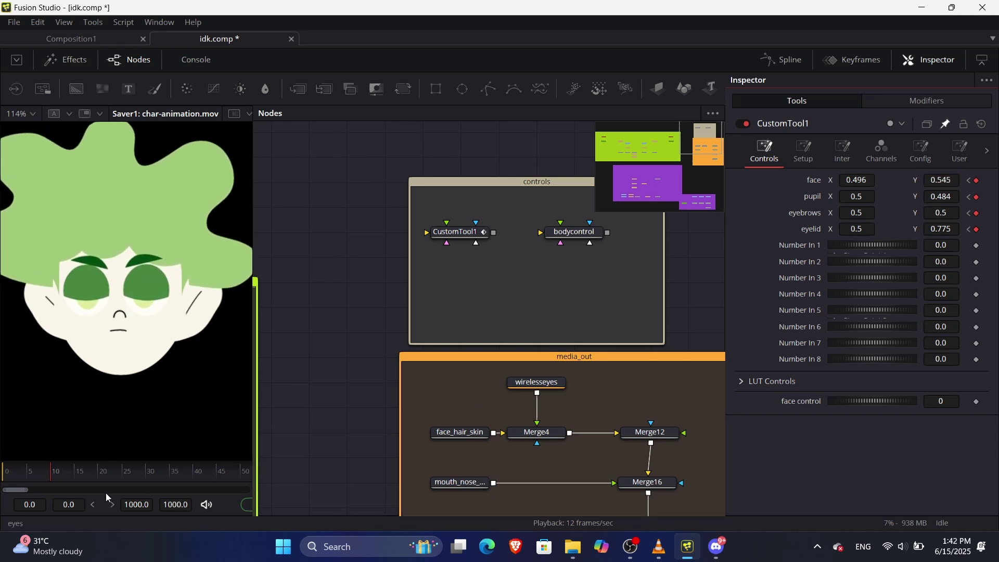
click(17, 467)
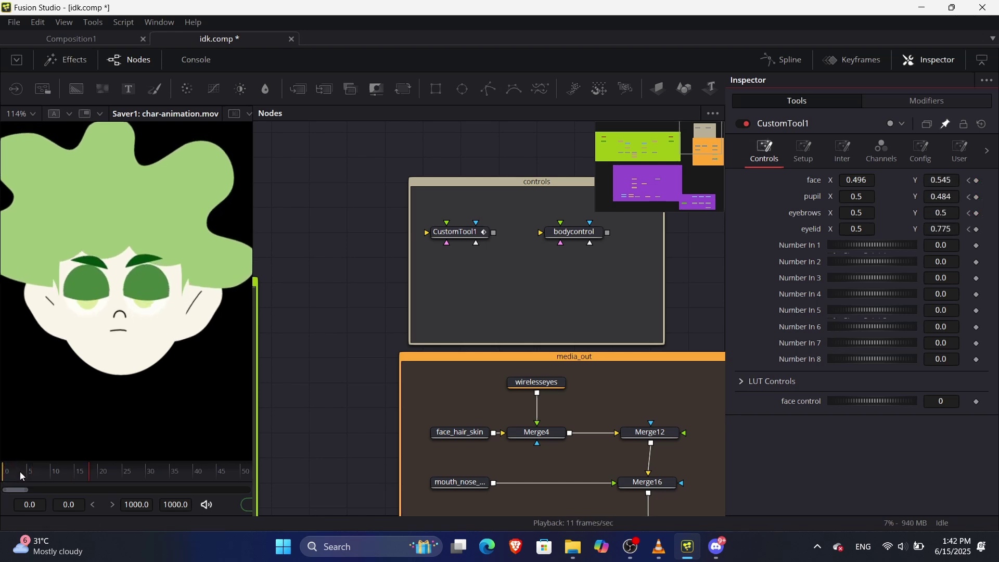
- Keyframe the Y of the face point at 0.565 on frame 30 and 0.491 on frame 35
click(20, 473)
drag(131, 481, 144, 475)
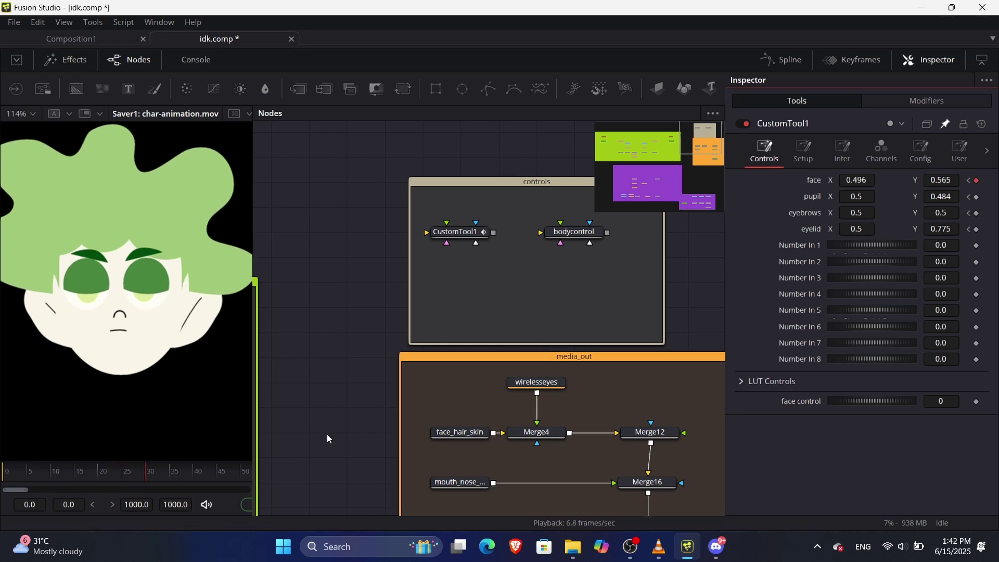
click(169, 471)
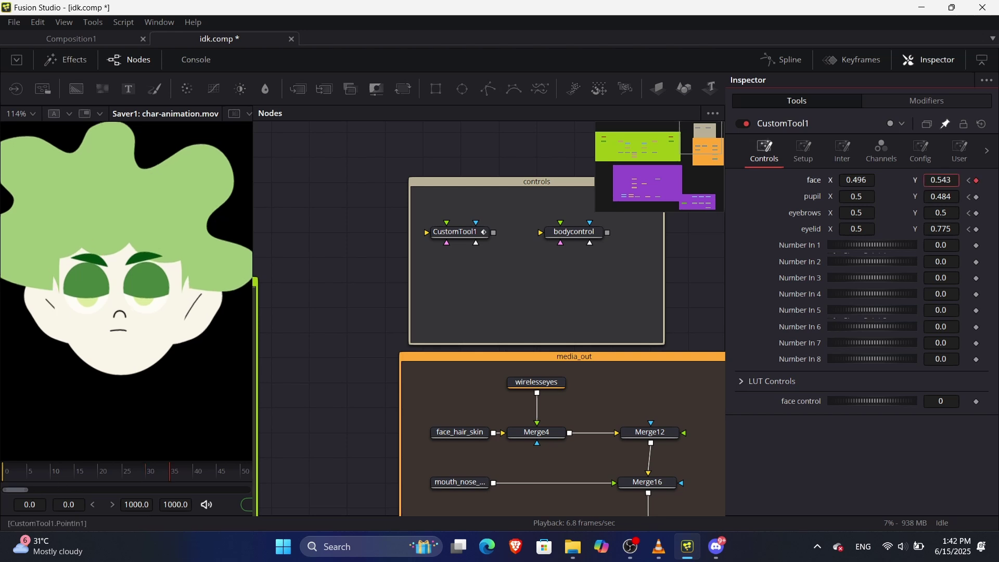
drag(940, 180, 896, 222)
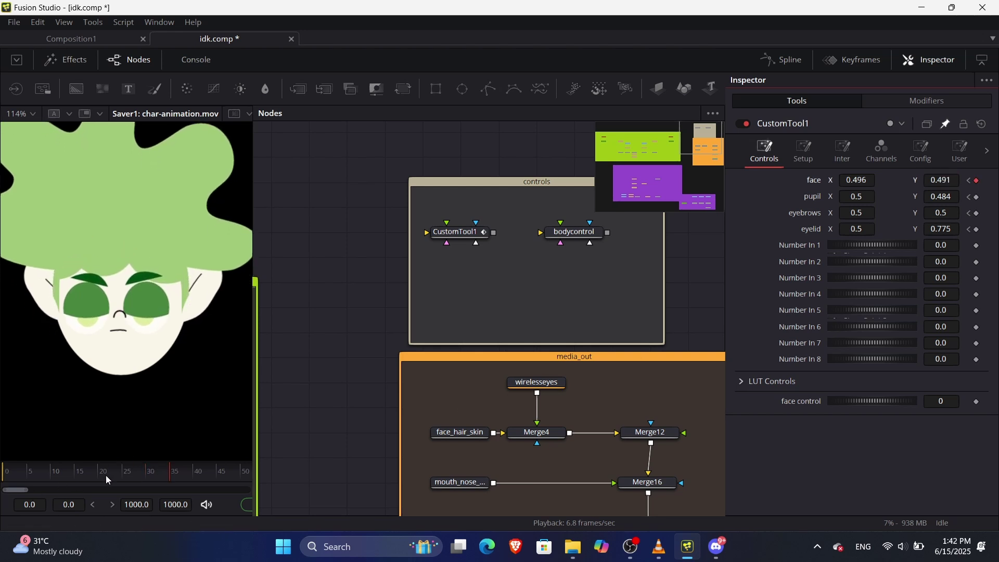